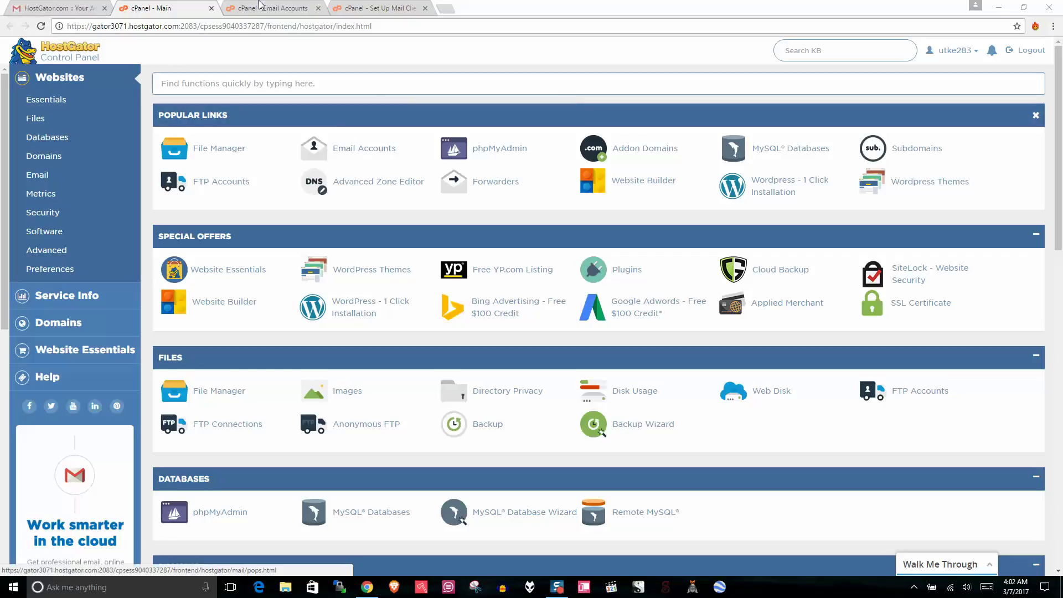
- Switch to cPanel's Email Accounts page and inspect the new-account Email and domain fields
key(ctrl+Tab)
drag(1057, 116, 1058, 266)
scroll(1058, 266, up, 5)
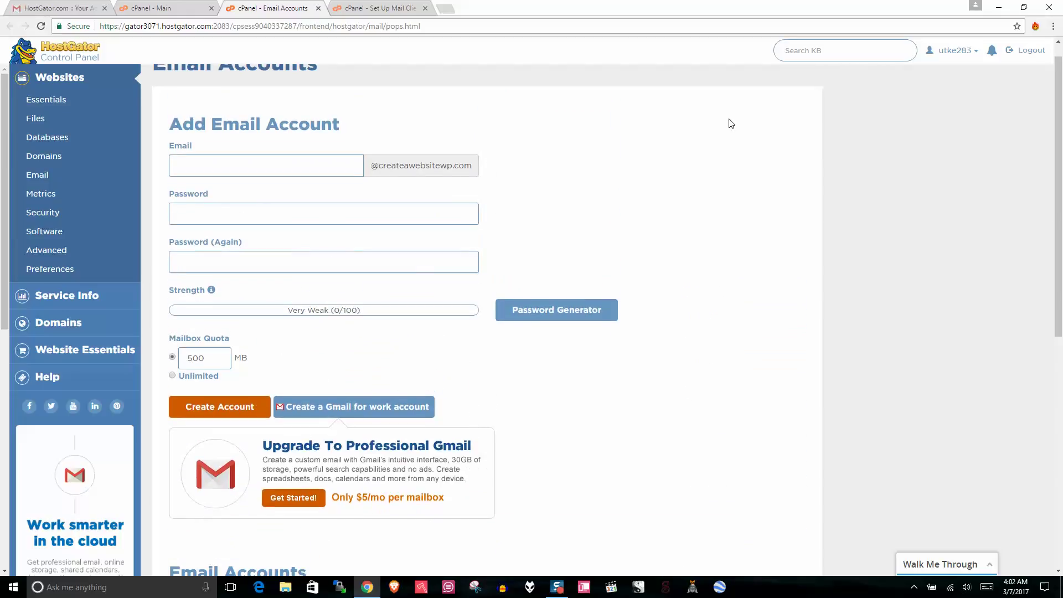
click(262, 166)
drag(378, 165, 478, 167)
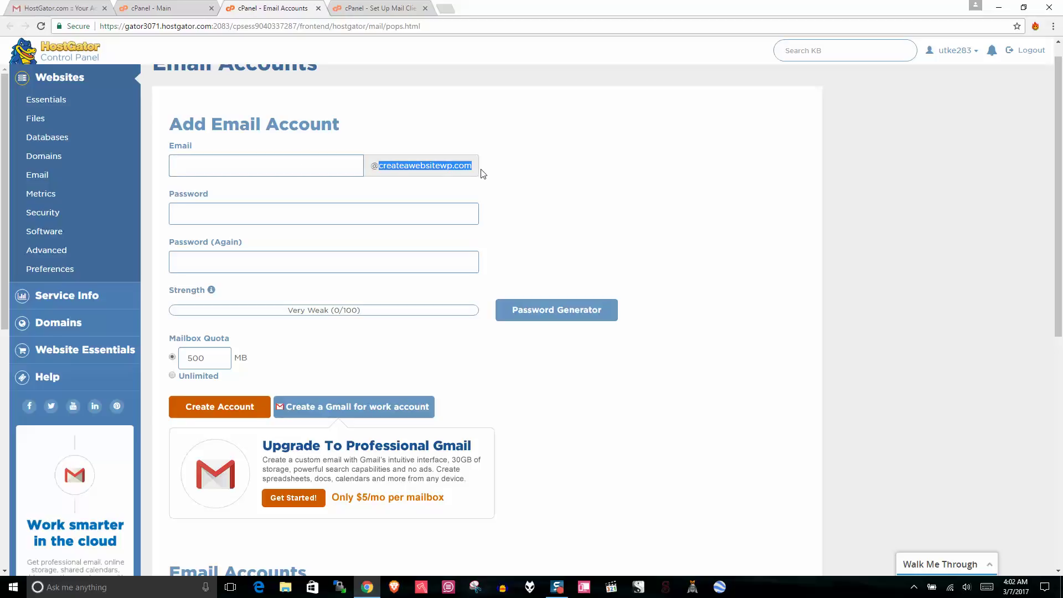
click(541, 199)
- Step through the password fields, then launch Set Up Mail Client for the existing mailbox
click(430, 218)
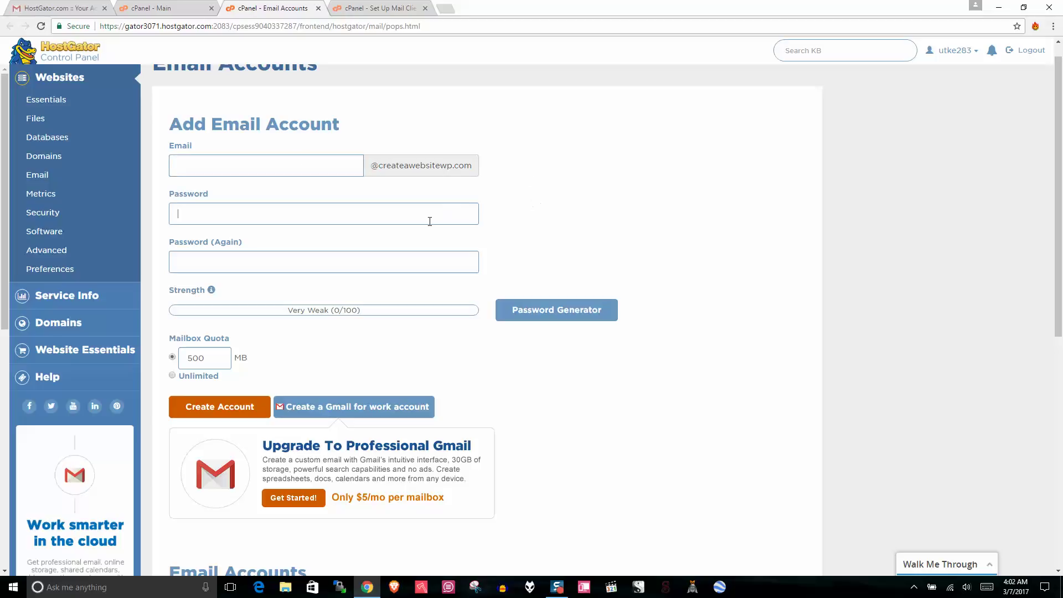
click(386, 266)
scroll(1061, 127, down, 6)
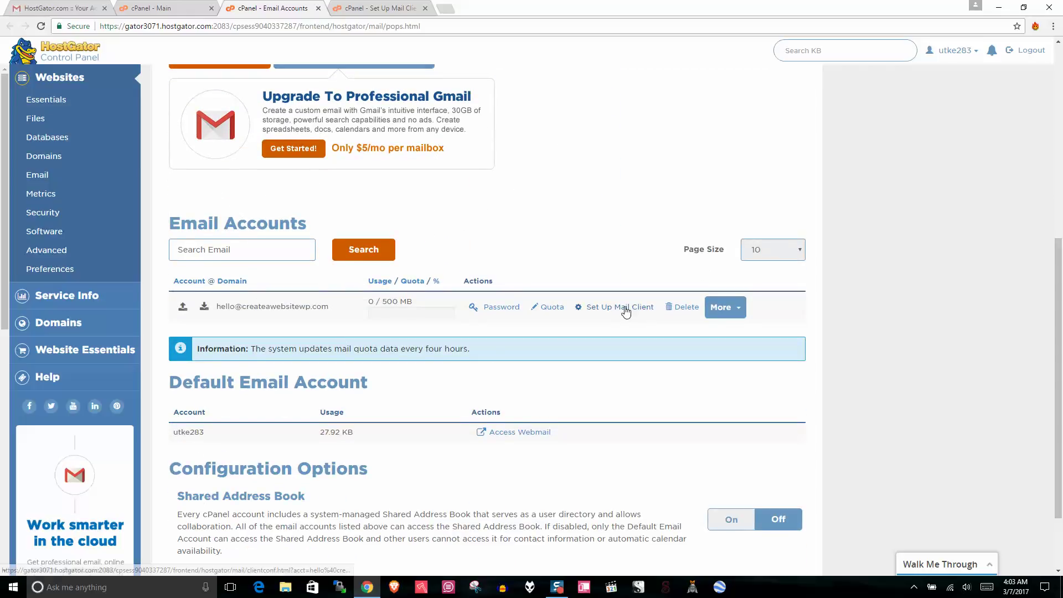
click(619, 307)
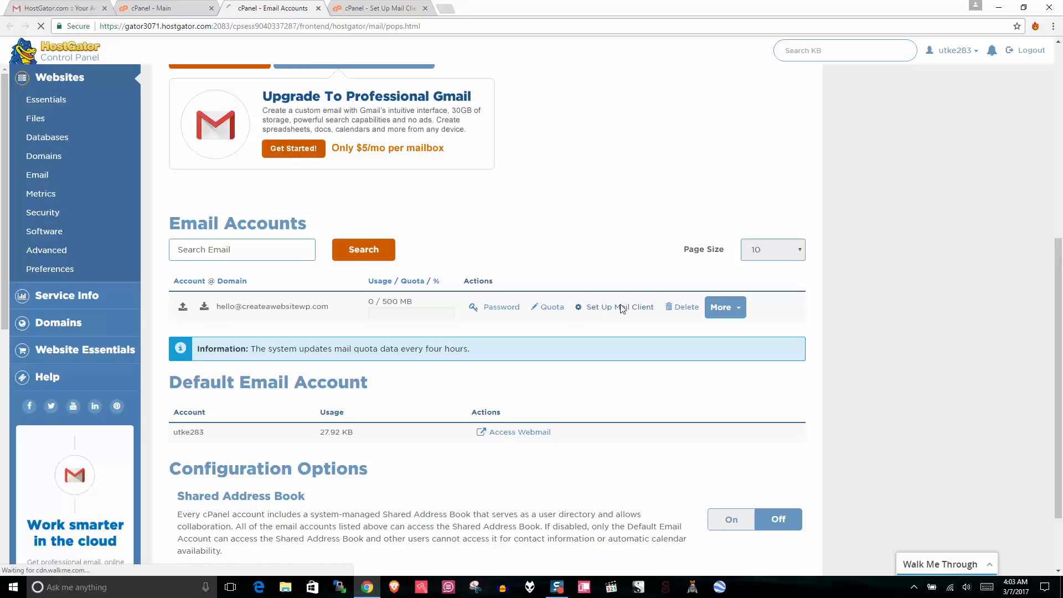
- Load Set Up Mail Client and highlight the Secure SSL/TLS settings (IMAP 993, POP3 995, SMTP 465)
click(620, 307)
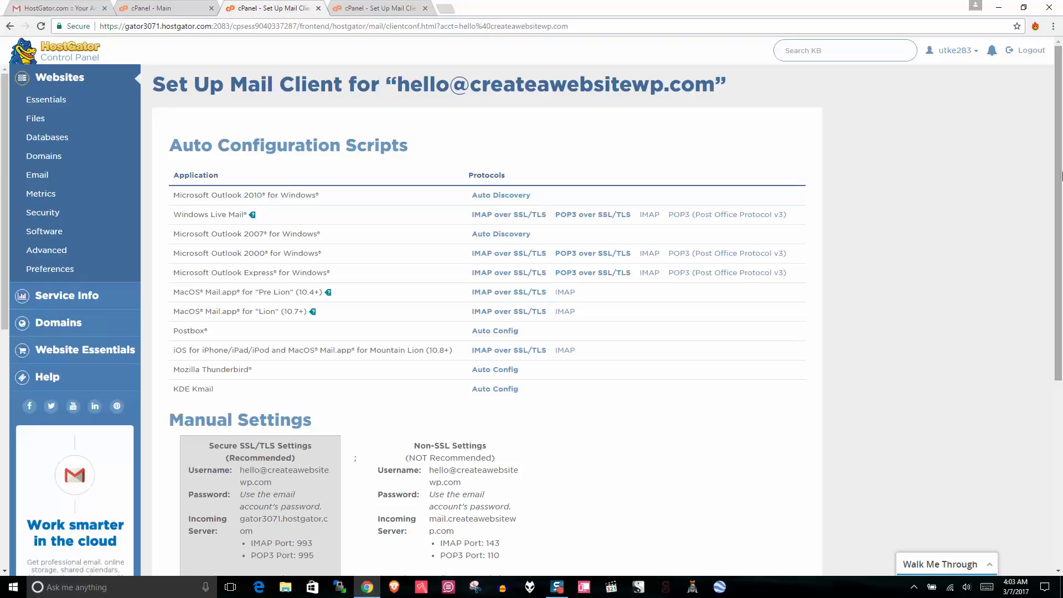
drag(1060, 176, 1061, 302)
drag(296, 252, 209, 239)
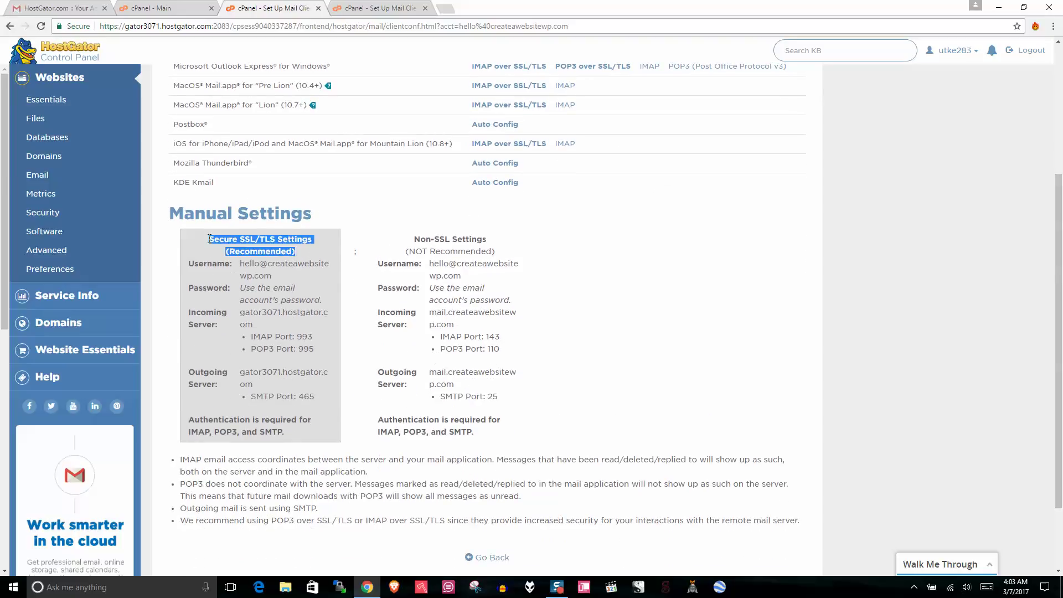
click(266, 241)
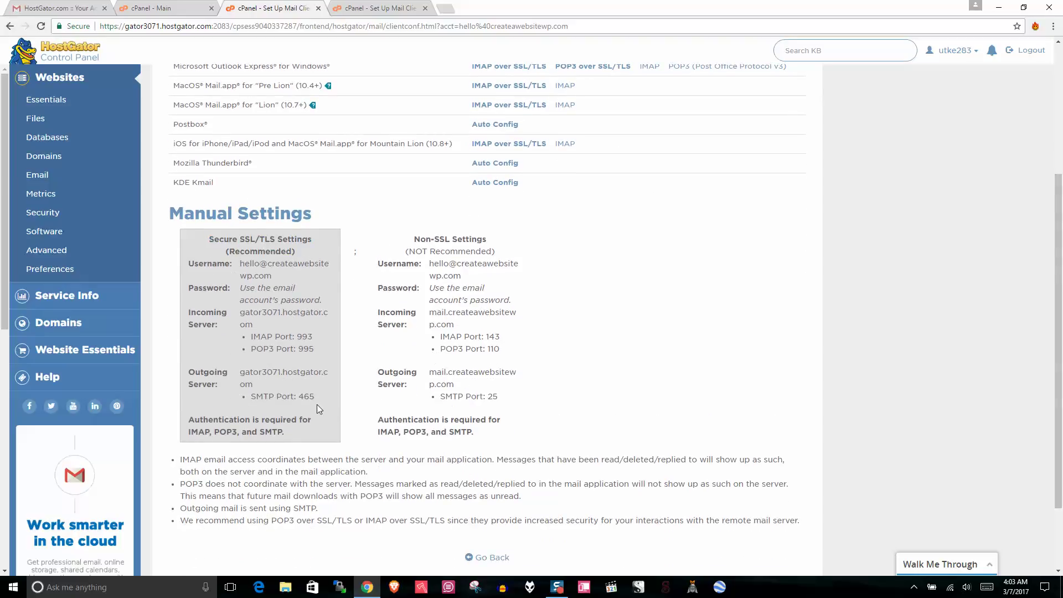
drag(316, 409, 235, 270)
click(234, 270)
- Launch Mail and go via Manage Accounts, Add account and Advanced setup to the Internet email form
click(8, 592)
click(281, 312)
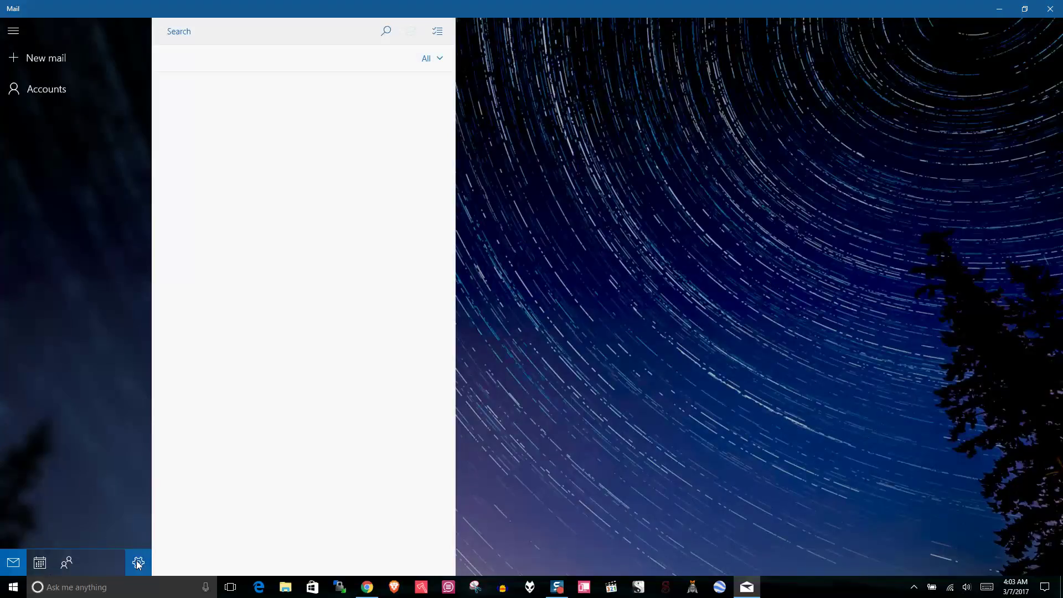
click(137, 563)
click(923, 63)
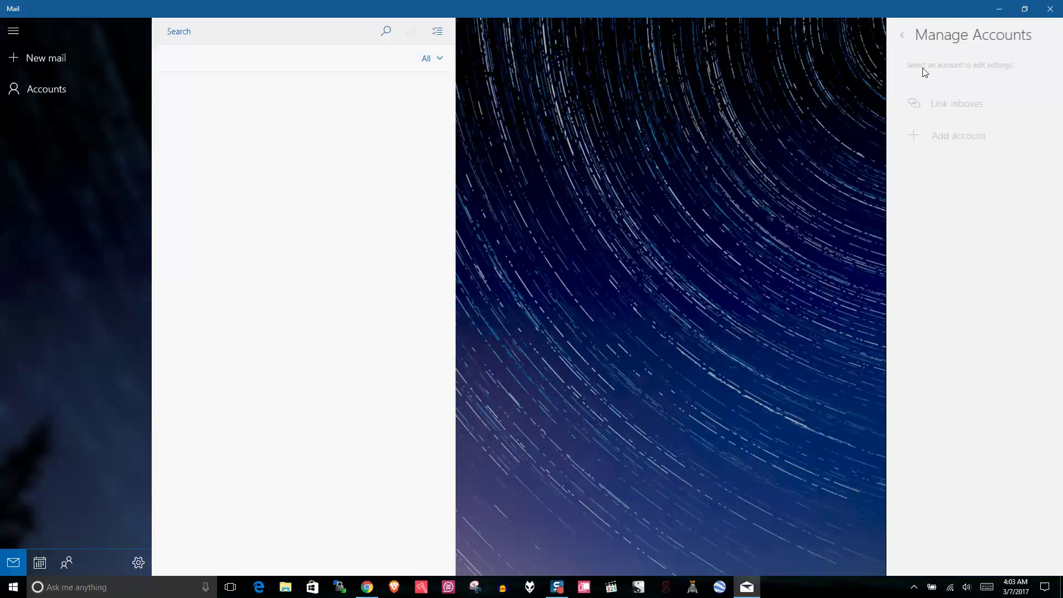
click(963, 142)
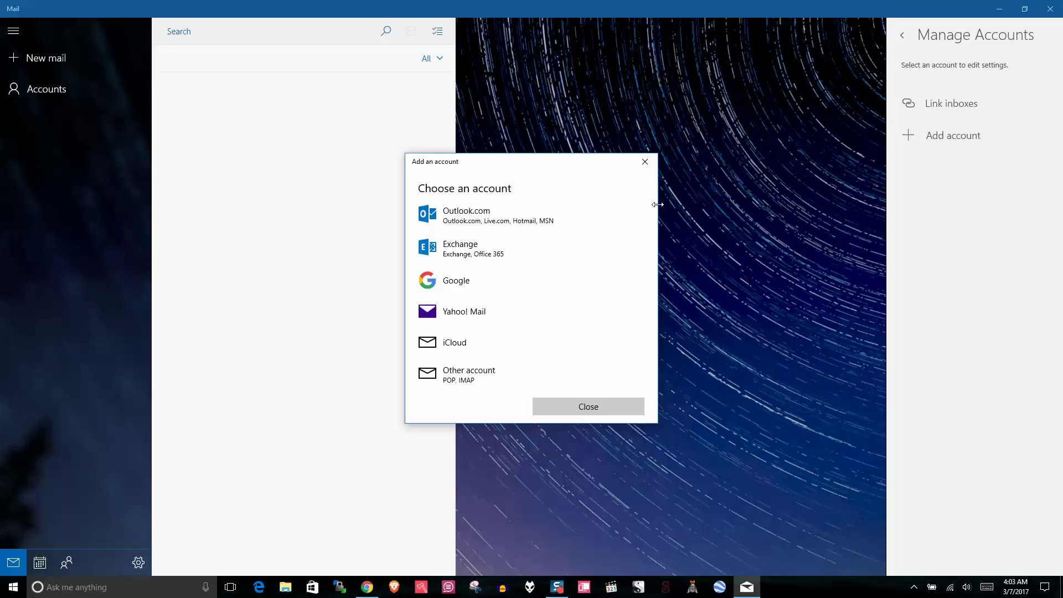
scroll(652, 254, down, 2)
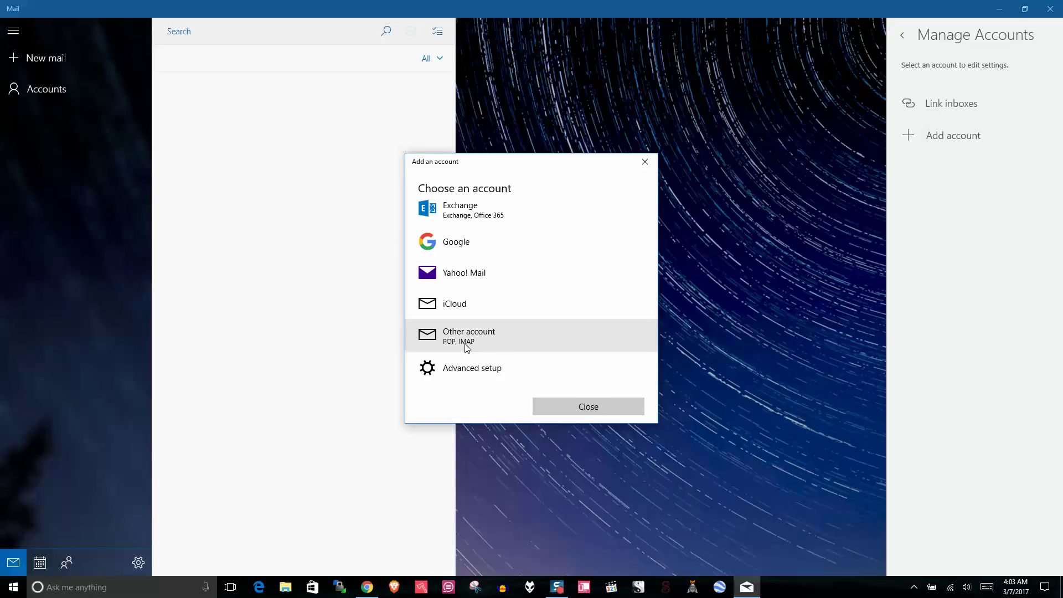
click(473, 369)
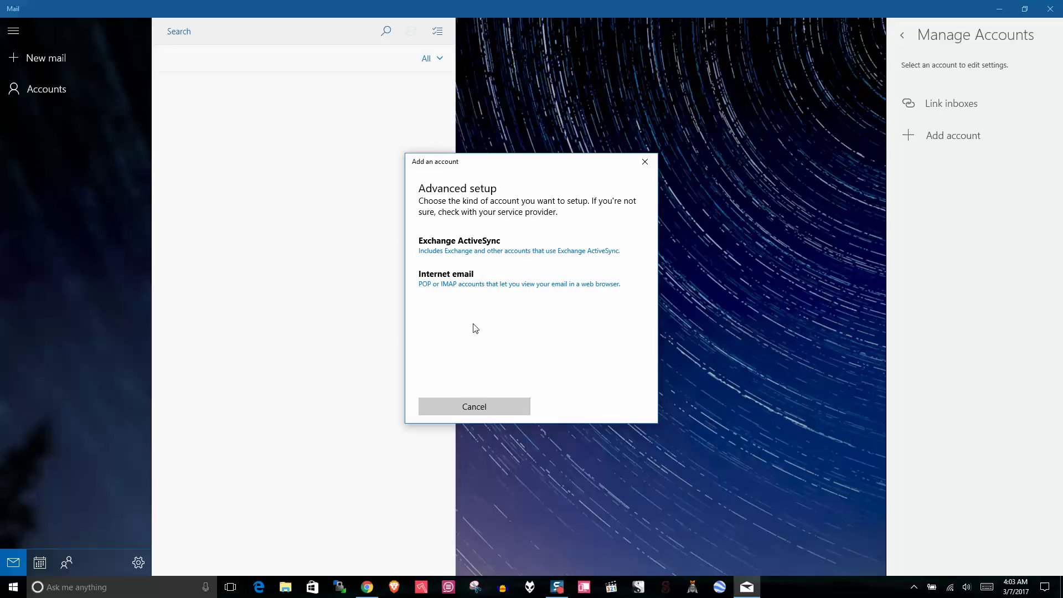
click(468, 286)
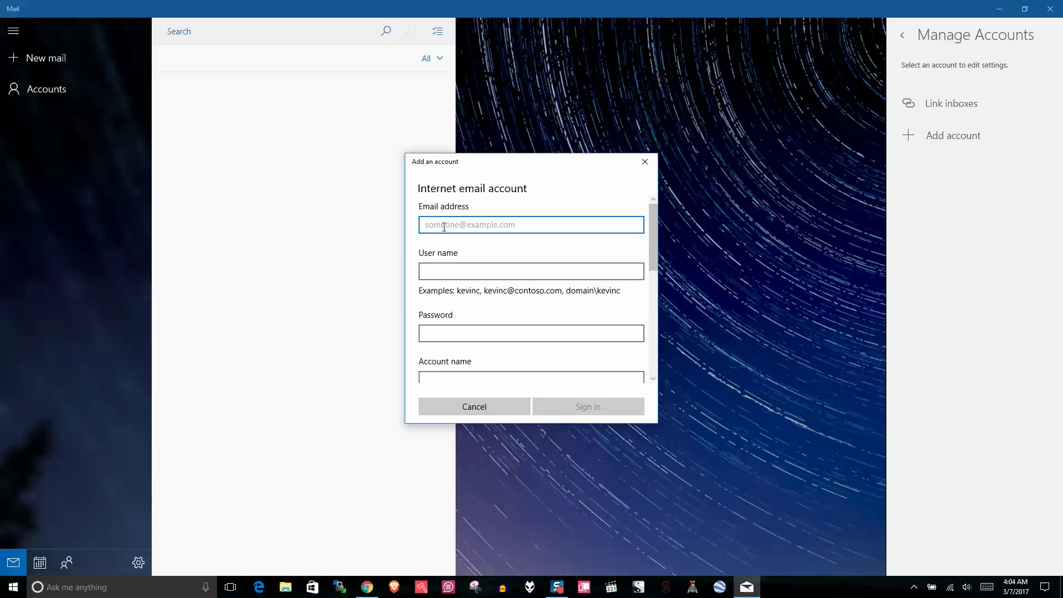
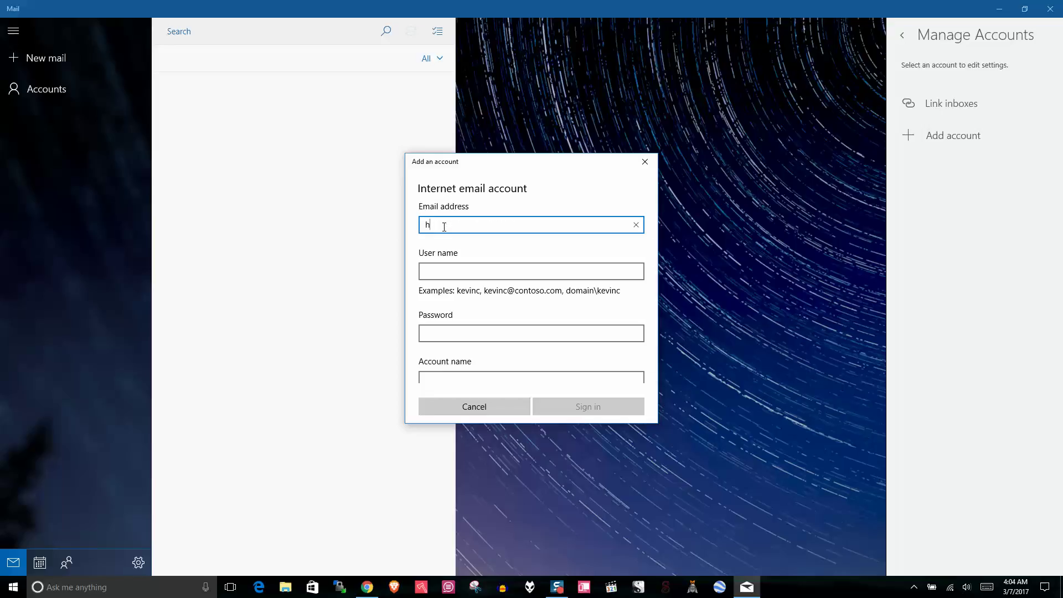
- Enter the mailbox's email address in the form and move to the User name field
click(457, 268)
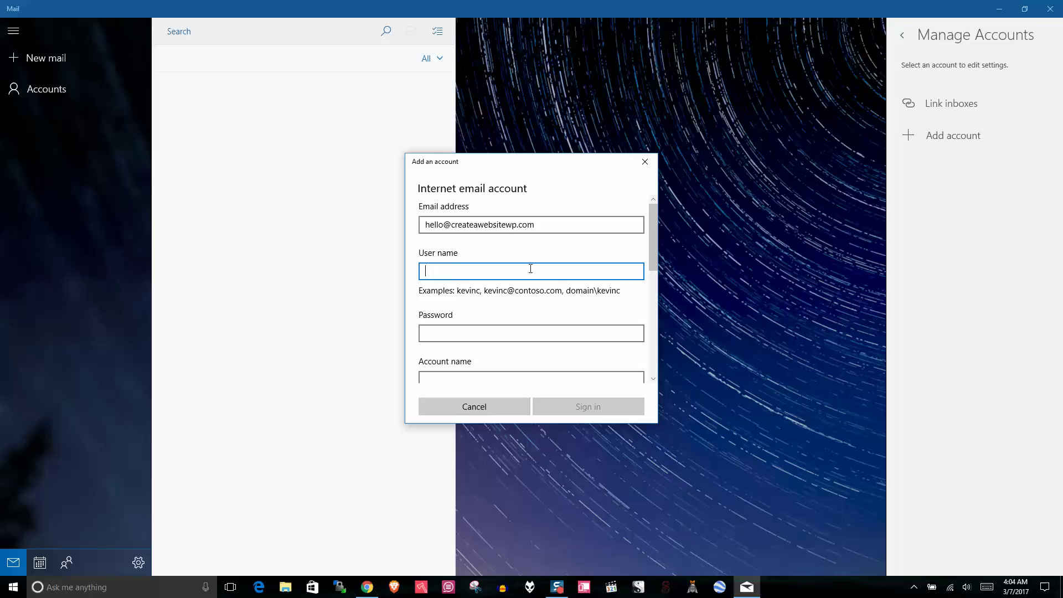
- Copy the Secure SSL/TLS username from the cPanel settings and return to the Mail form
click(367, 587)
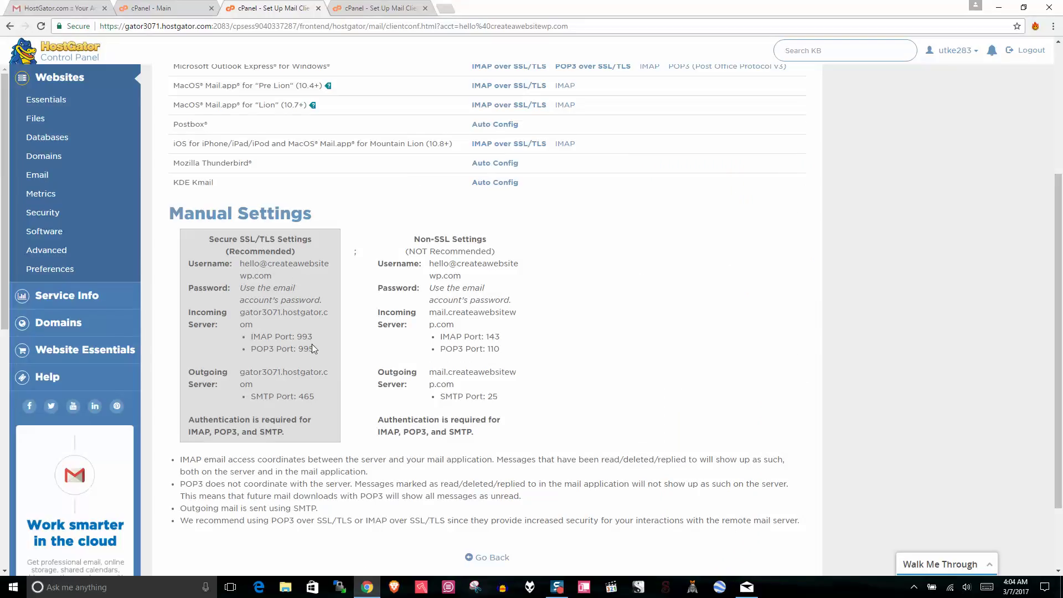
drag(227, 265, 190, 266)
drag(272, 277, 240, 264)
right_click(276, 264)
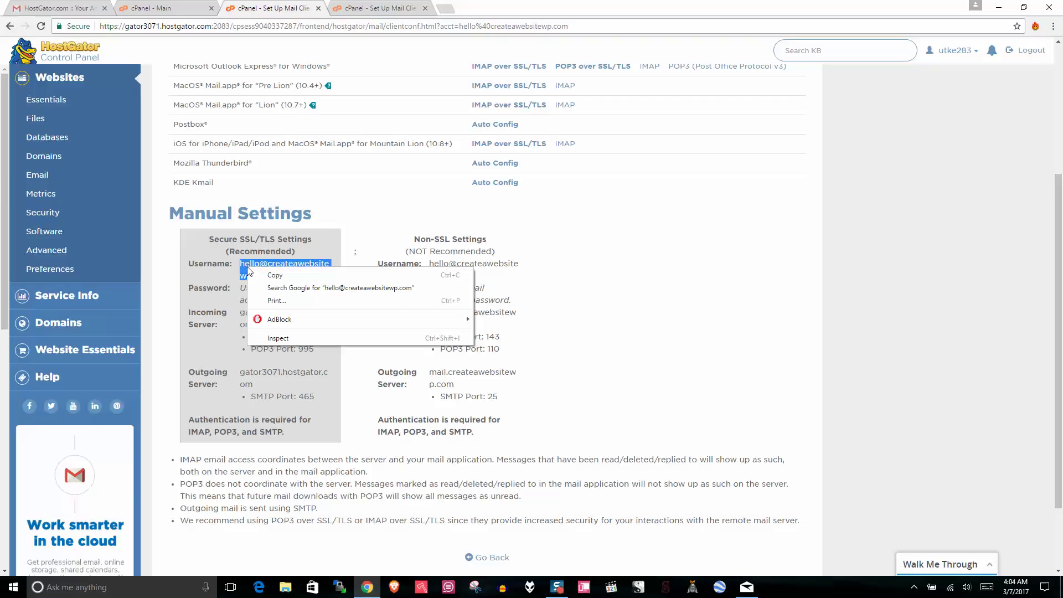
click(299, 271)
click(745, 588)
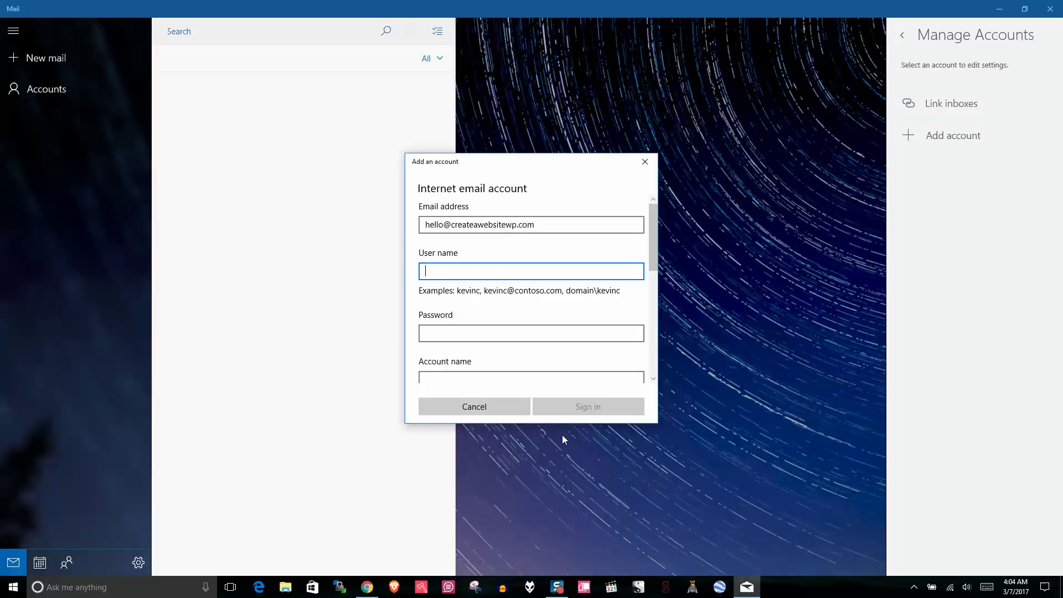
- Paste the copied username into User name and enter the account password
right_click(447, 270)
click(446, 253)
click(459, 332)
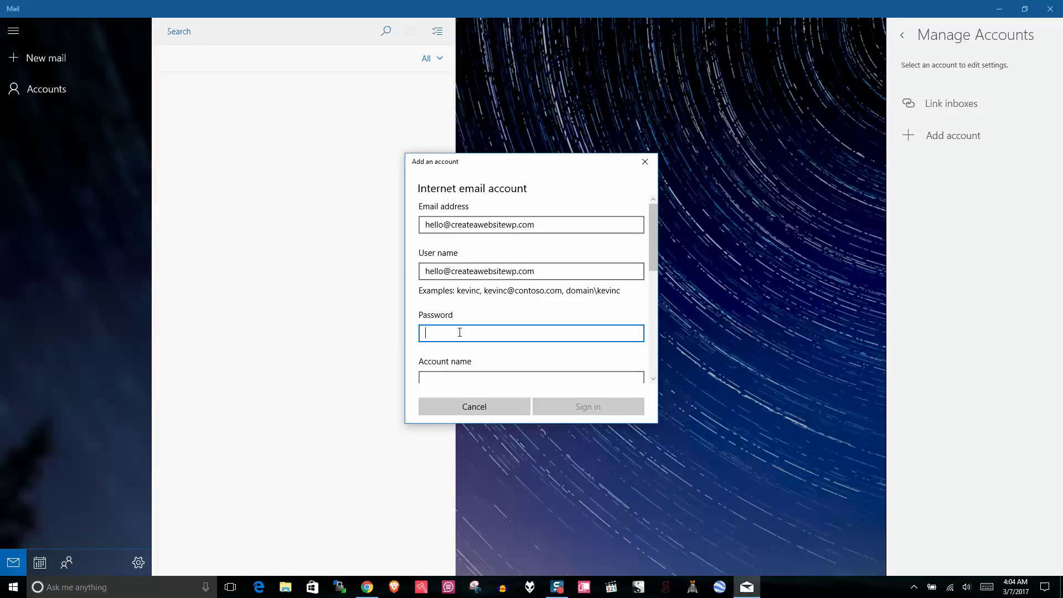
scroll(654, 224, down, 2)
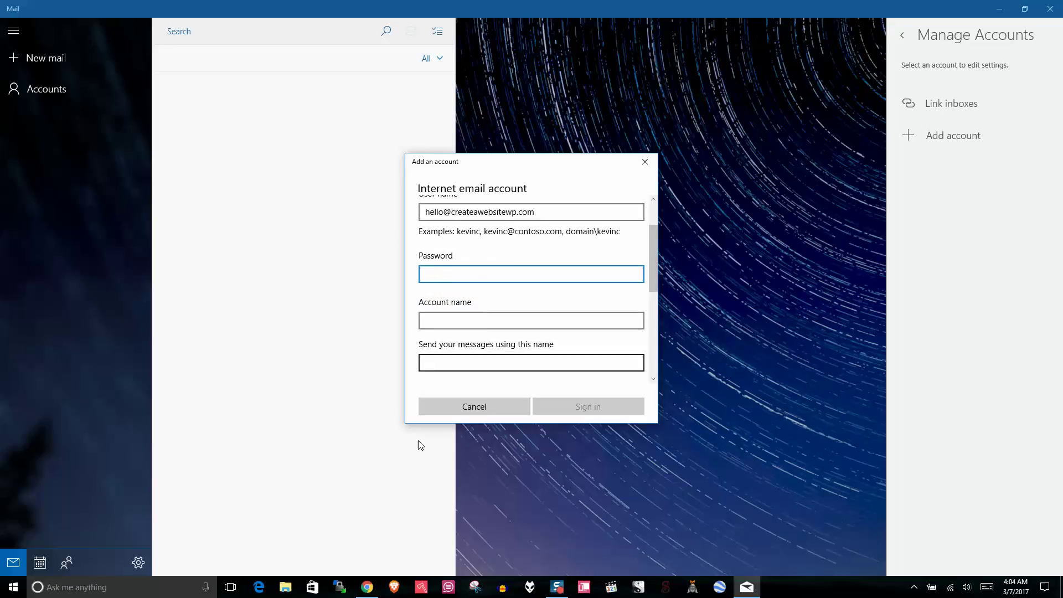
click(367, 587)
click(268, 289)
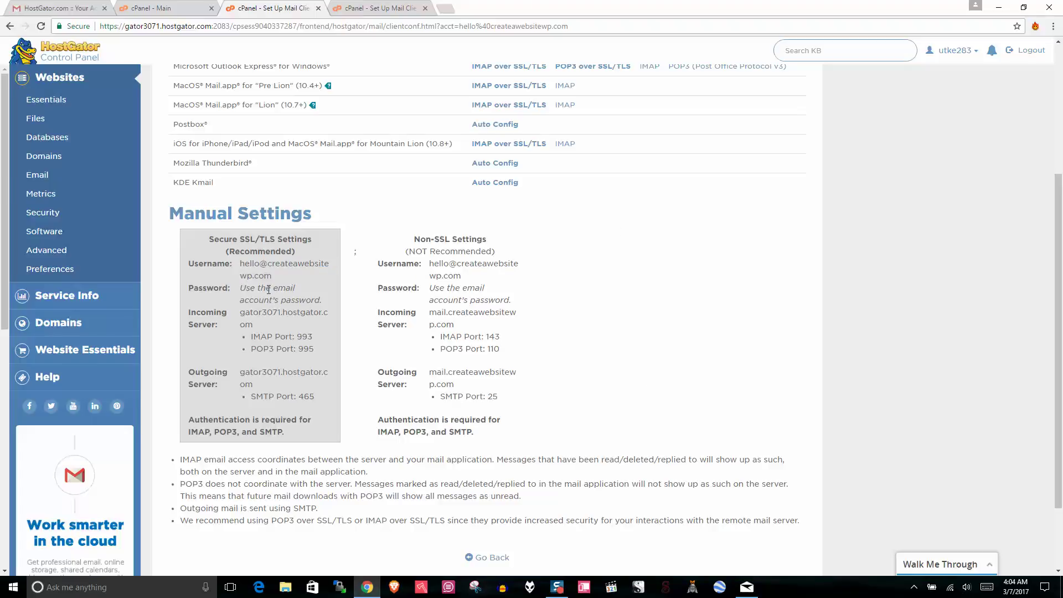
click(746, 586)
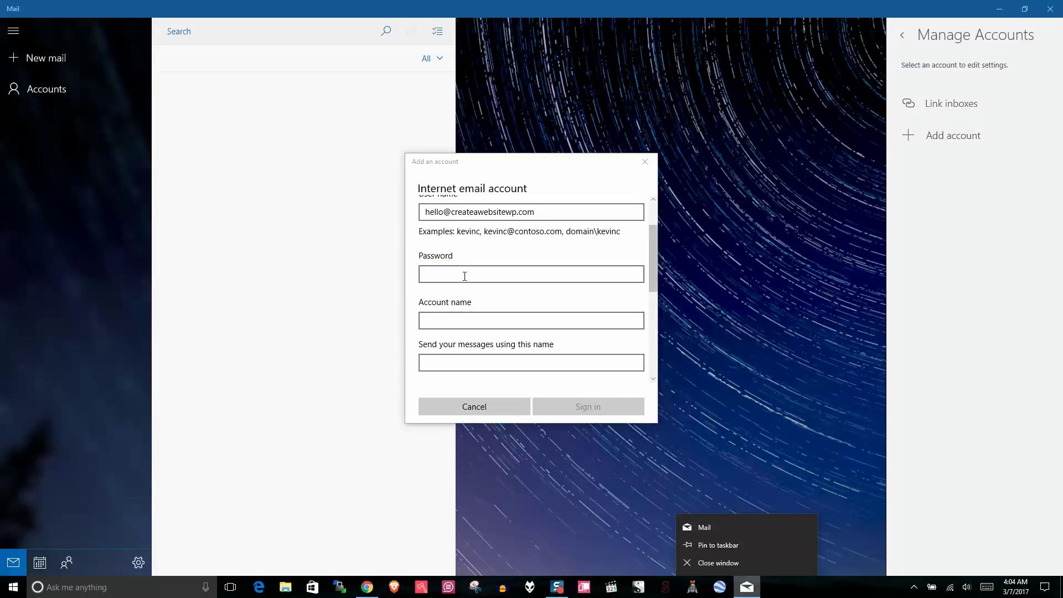
click(462, 273)
text(••)
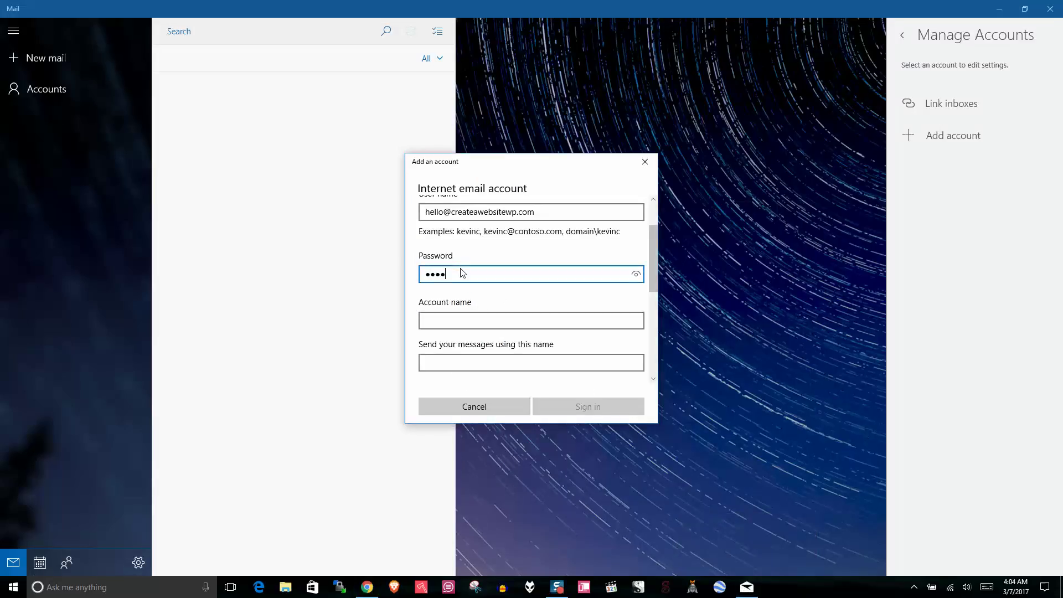
text(••••••)
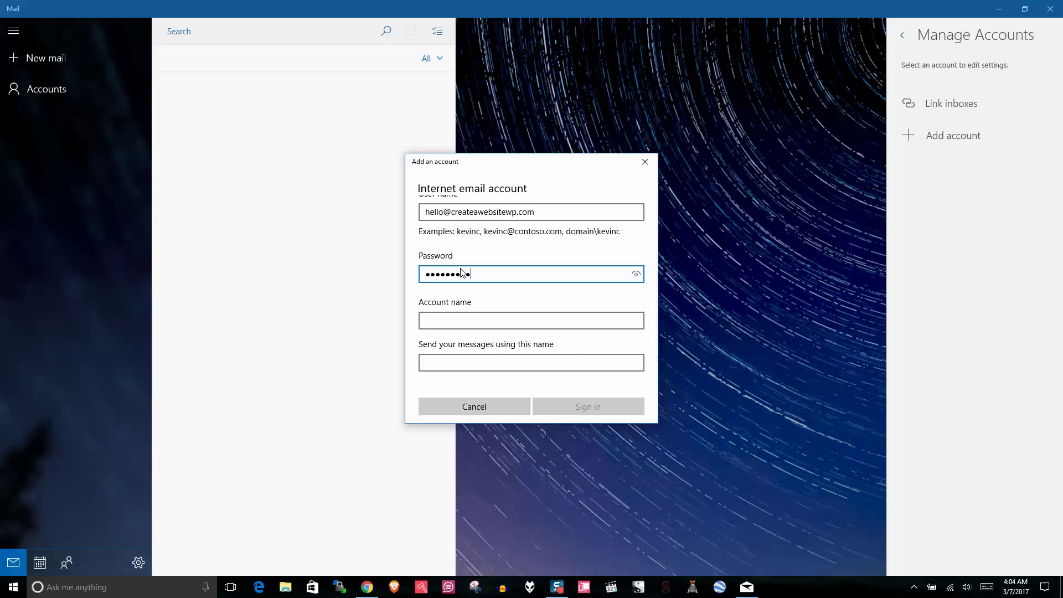
- Name the account 'Website Email' and enter the sender's display name
click(487, 319)
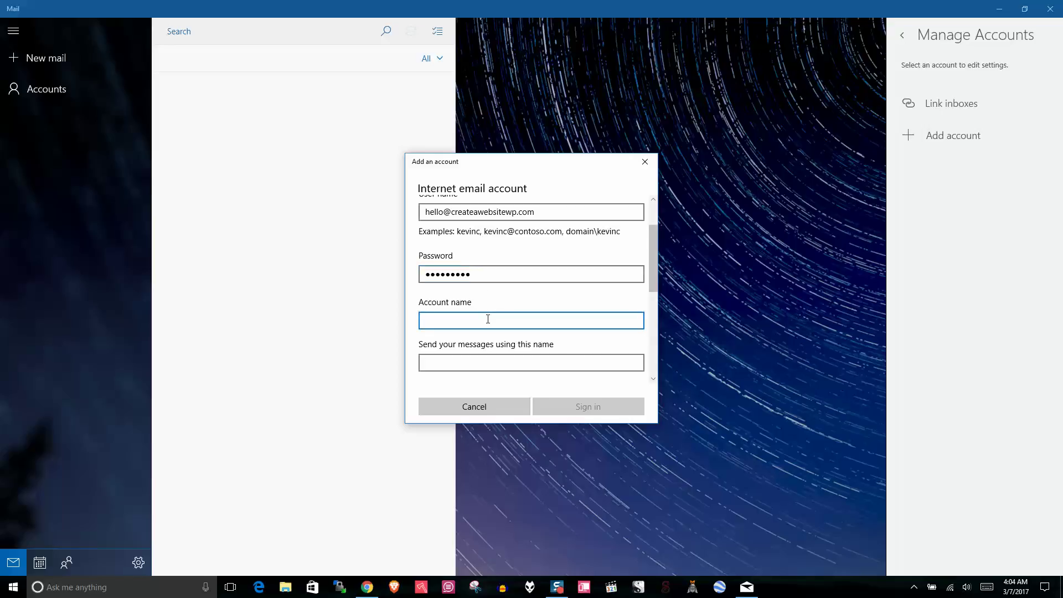
text(Website E)
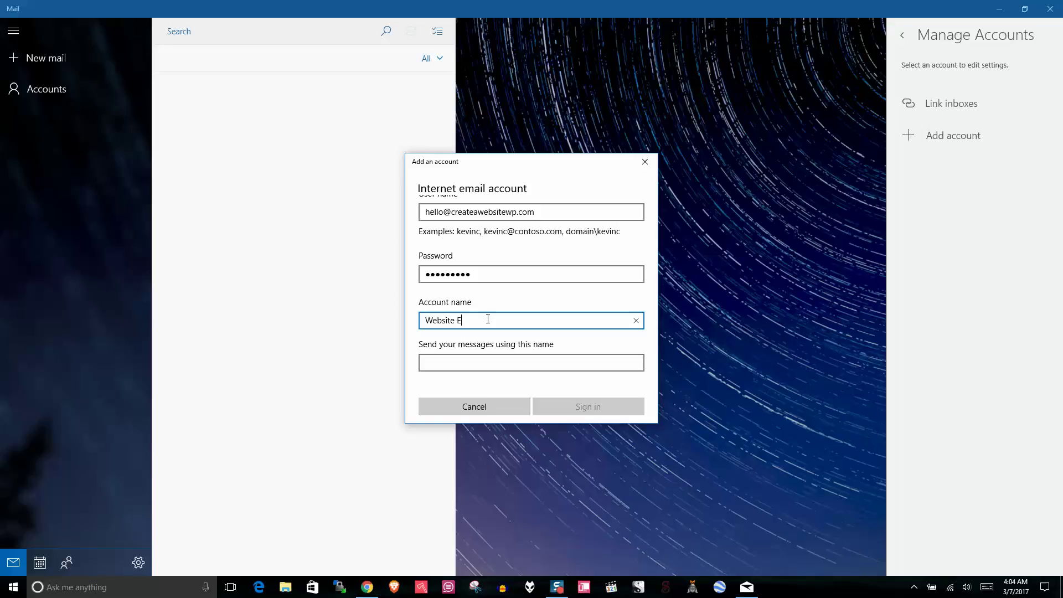
text(mail)
click(485, 365)
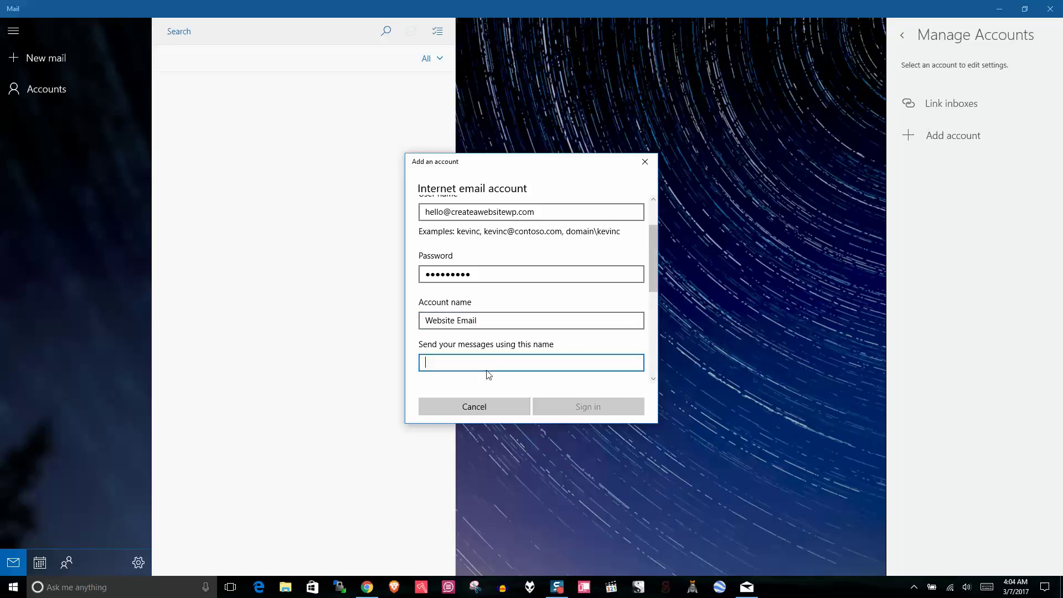
text(David)
drag(651, 252, 651, 300)
click(526, 278)
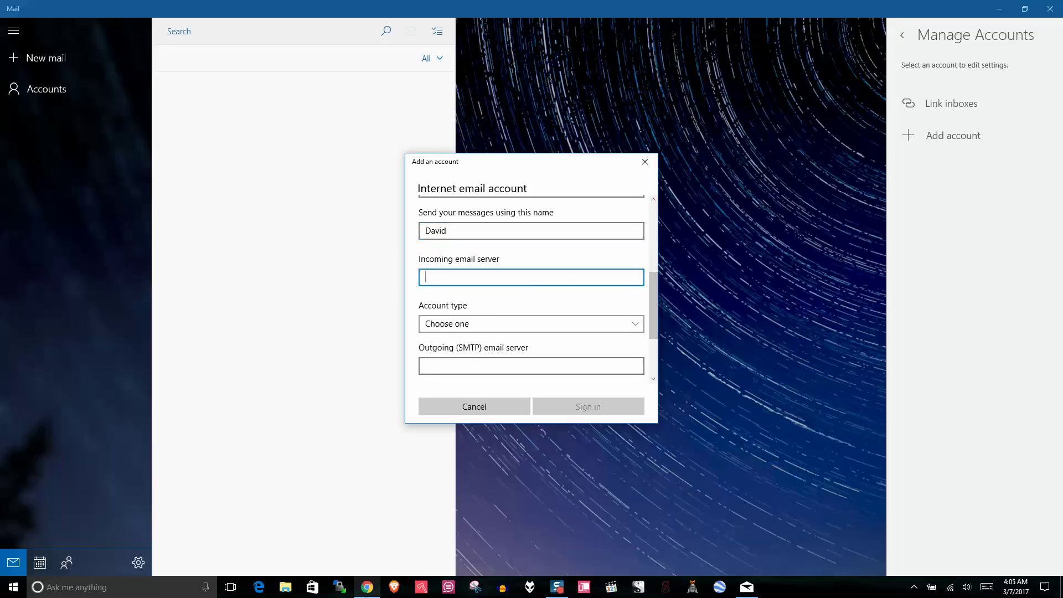
- Copy gator3071.hostgator.com from cPanel into Incoming email server and pick account type IMAP4
click(366, 587)
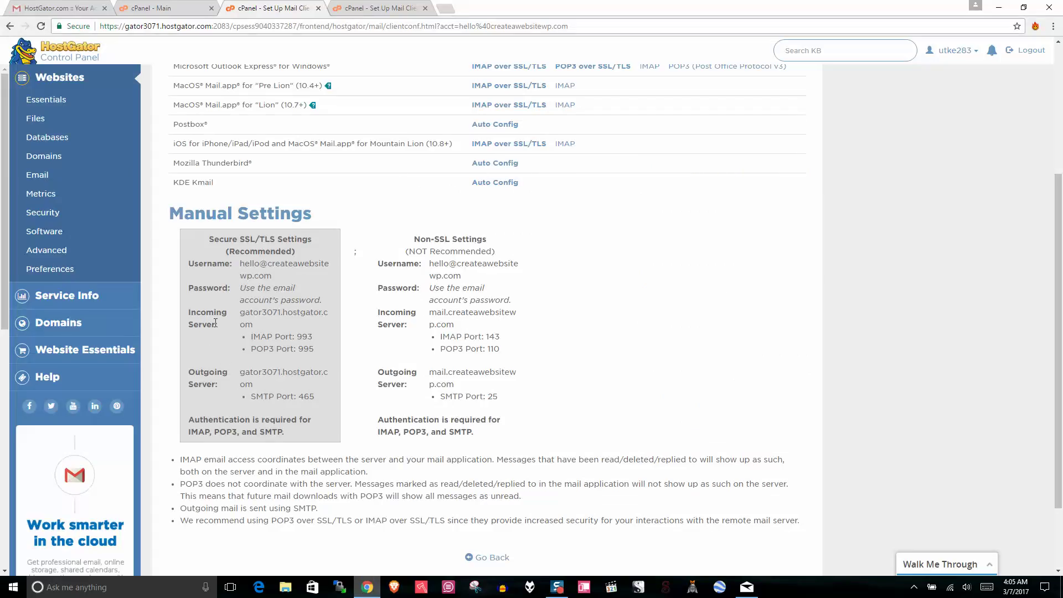
drag(216, 323, 189, 313)
drag(254, 324, 244, 312)
right_click(243, 312)
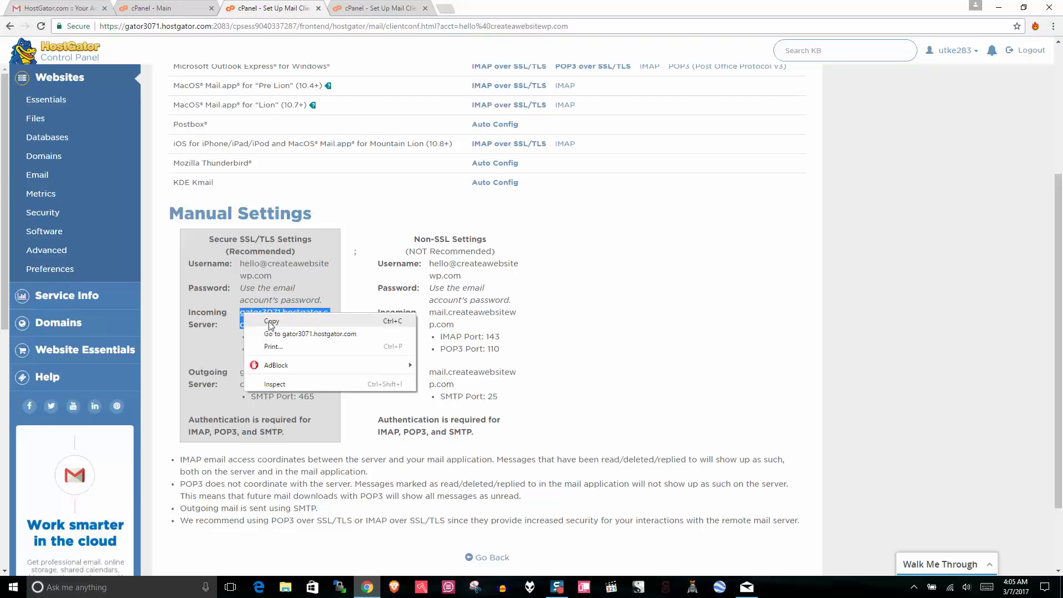
click(260, 318)
click(747, 588)
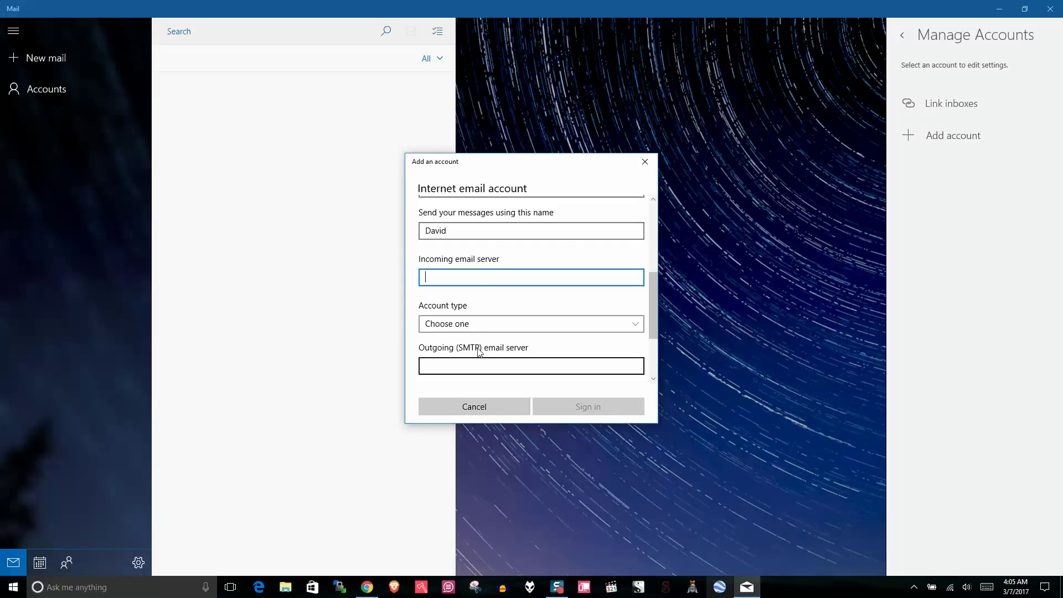
right_click(454, 275)
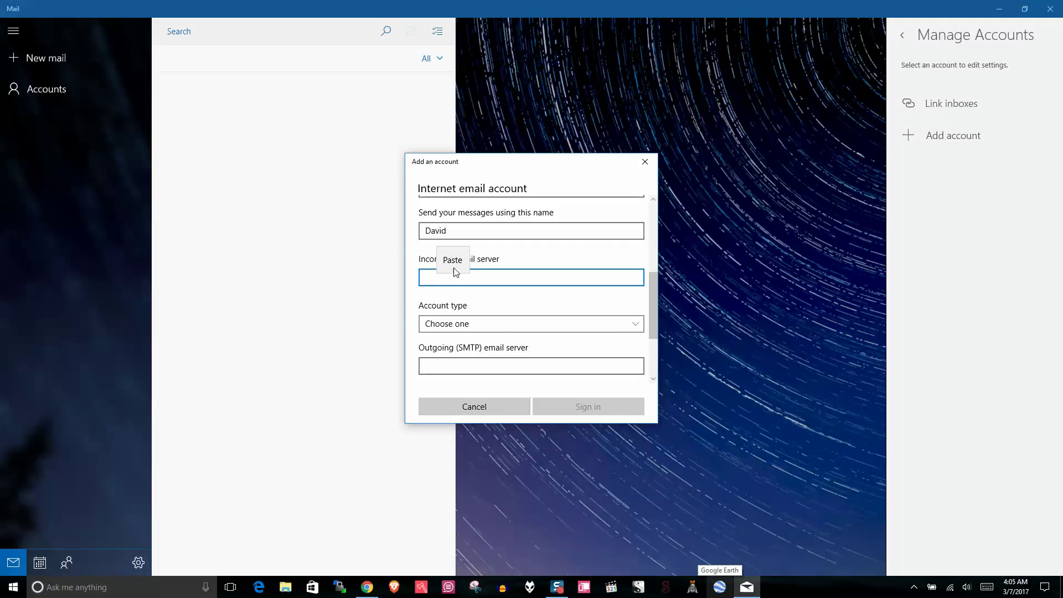
click(452, 262)
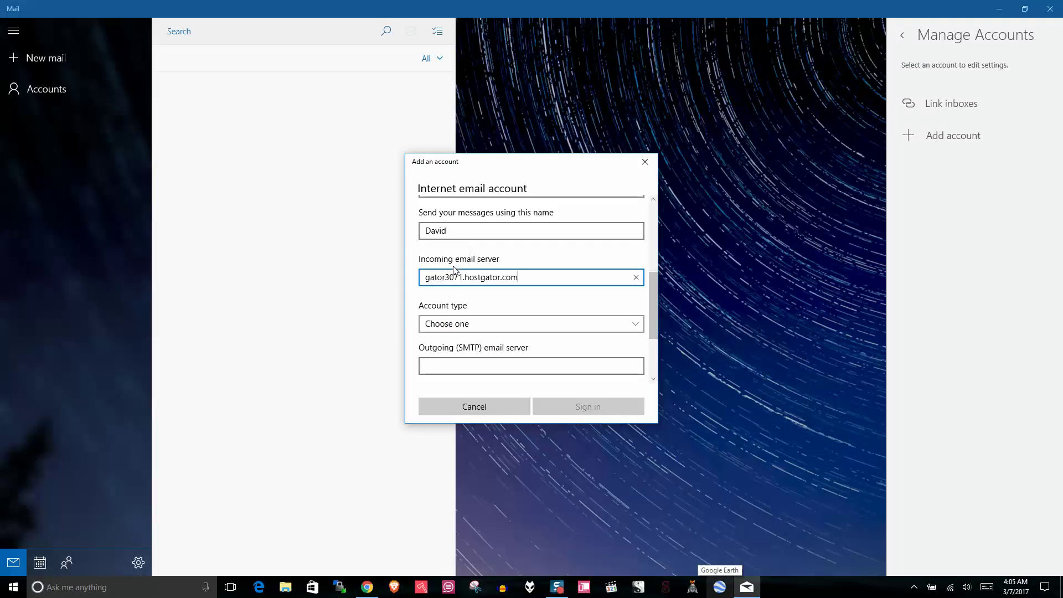
click(516, 326)
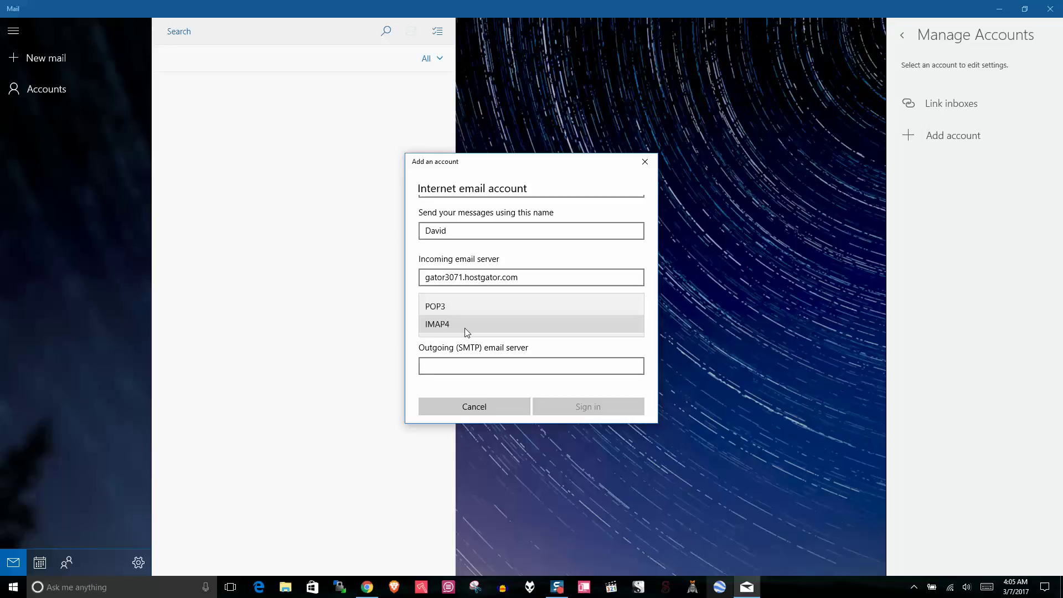
click(461, 324)
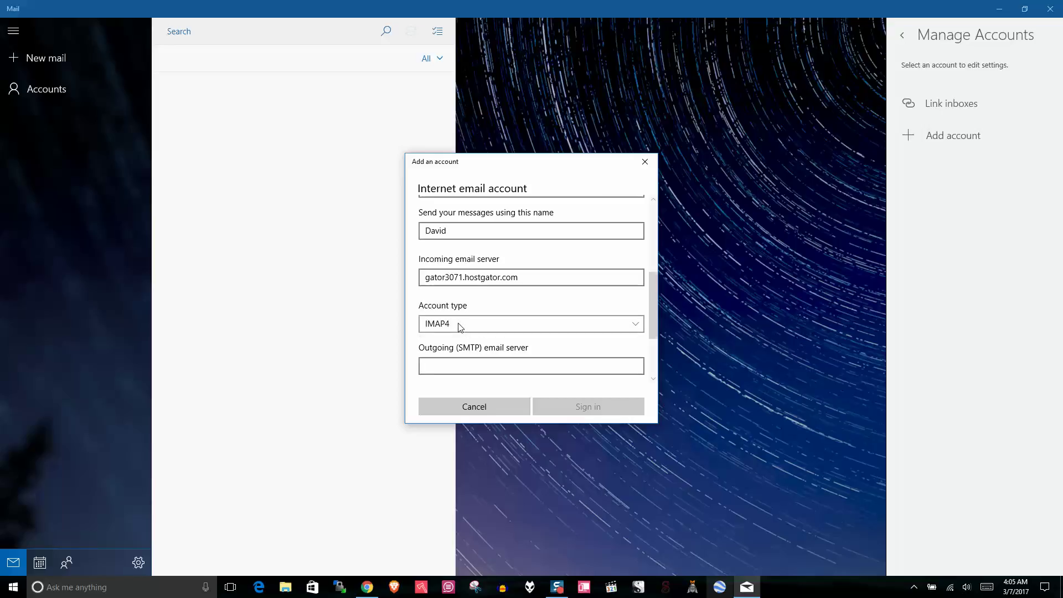
- Paste cPanel's outgoing hostname gator3071.hostgator.com into the SMTP field and confirm SSL boxes are ticked
click(458, 364)
scroll(655, 293, down, 2)
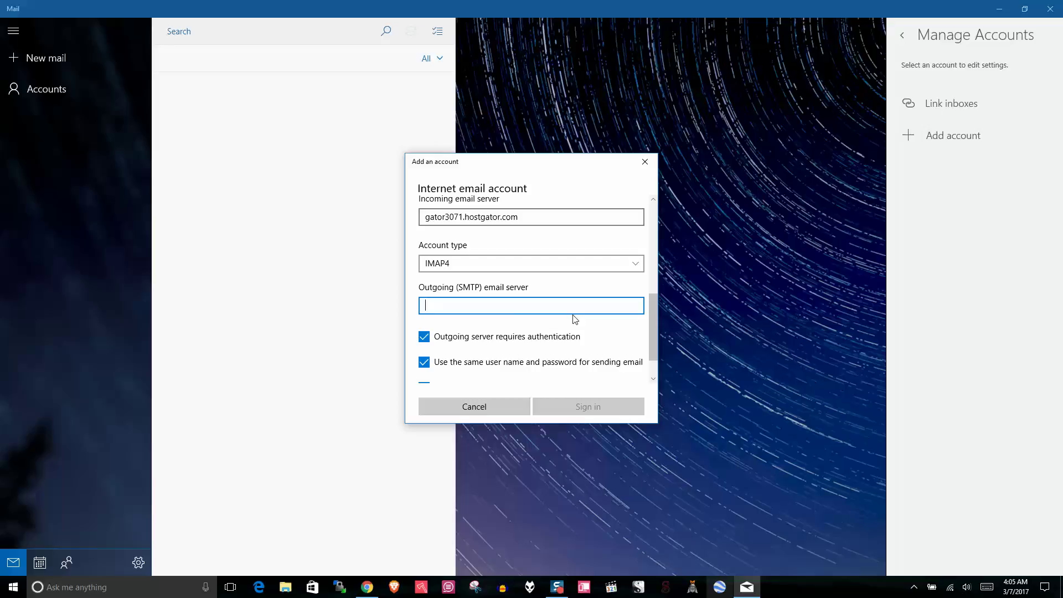
click(367, 587)
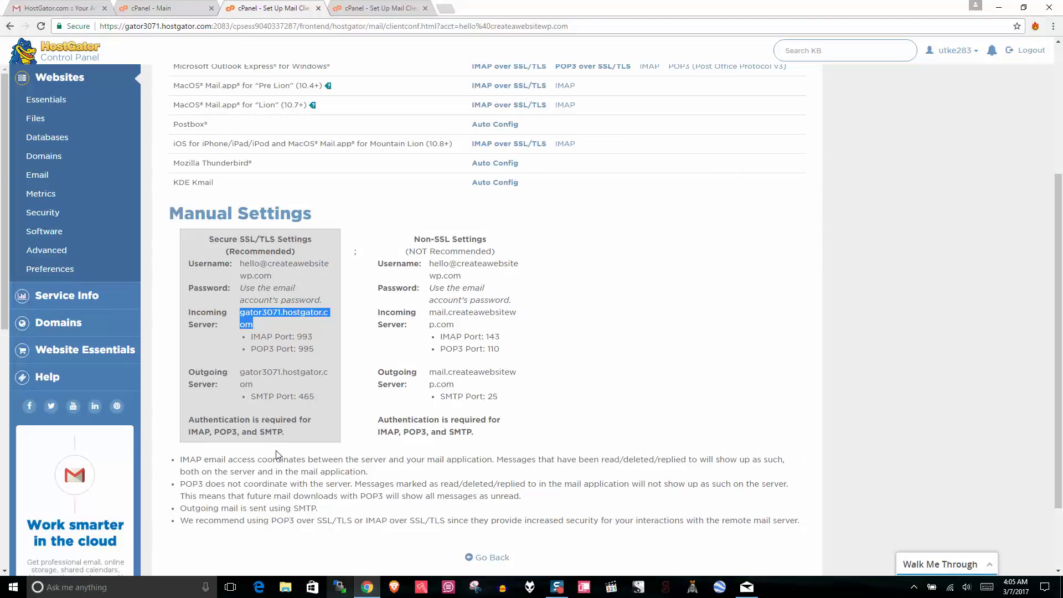
click(209, 382)
drag(209, 382, 242, 372)
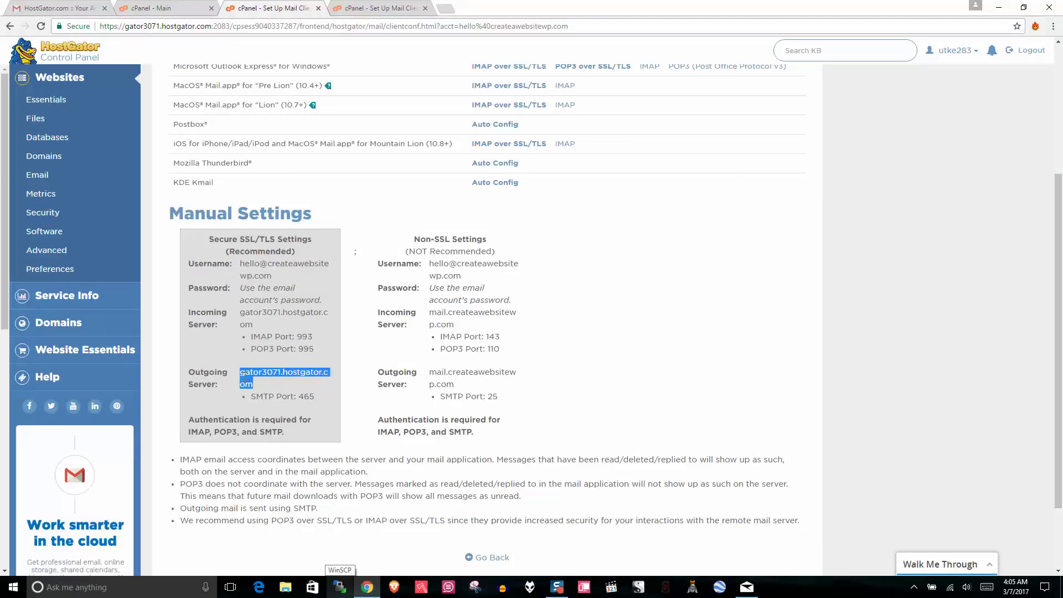
right_click(241, 377)
click(272, 381)
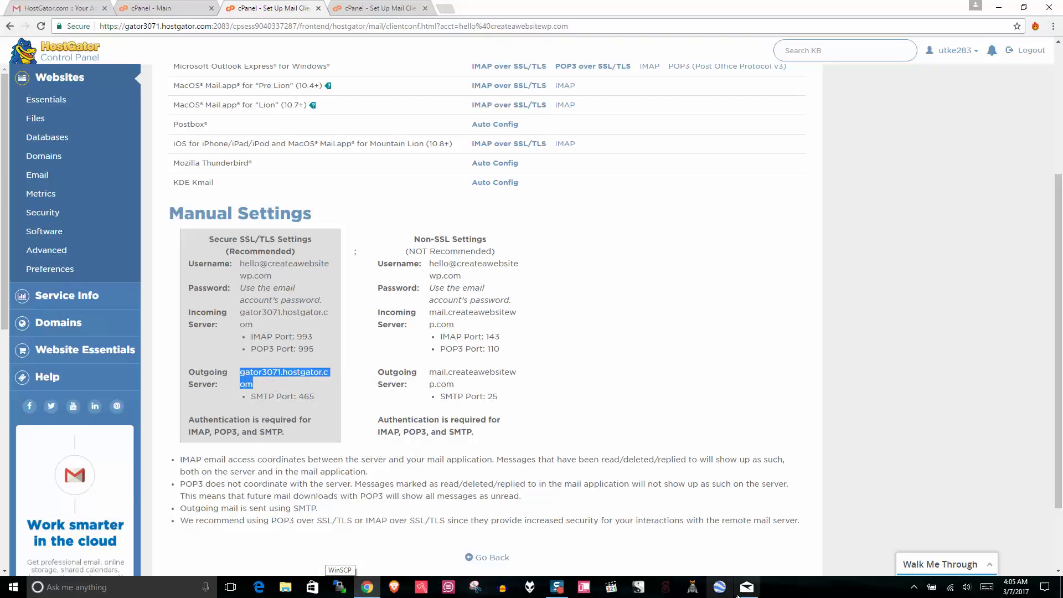
click(746, 587)
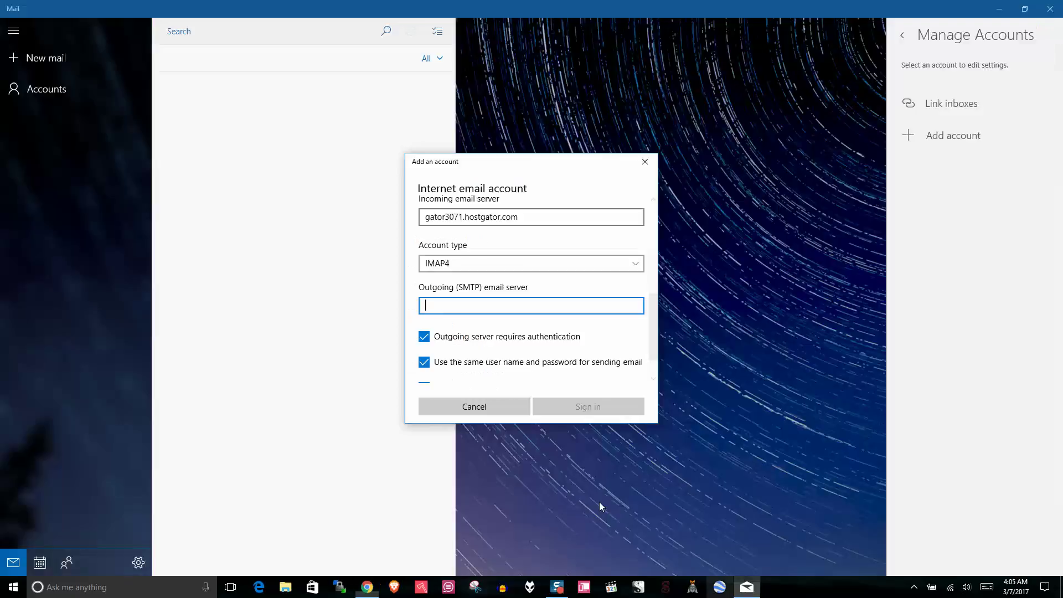
right_click(437, 308)
click(438, 288)
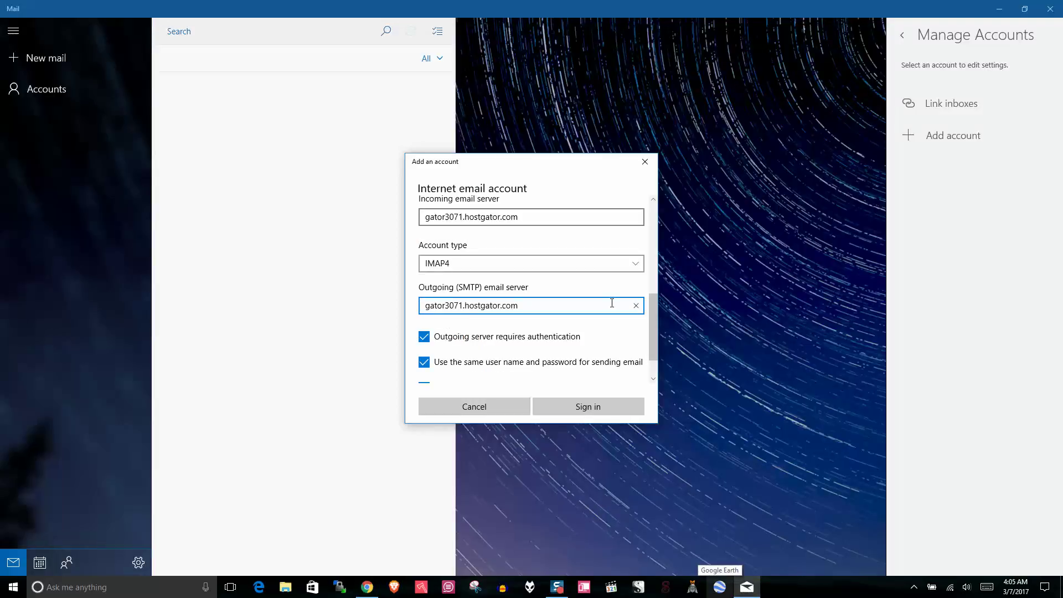
scroll(656, 308, down, 2)
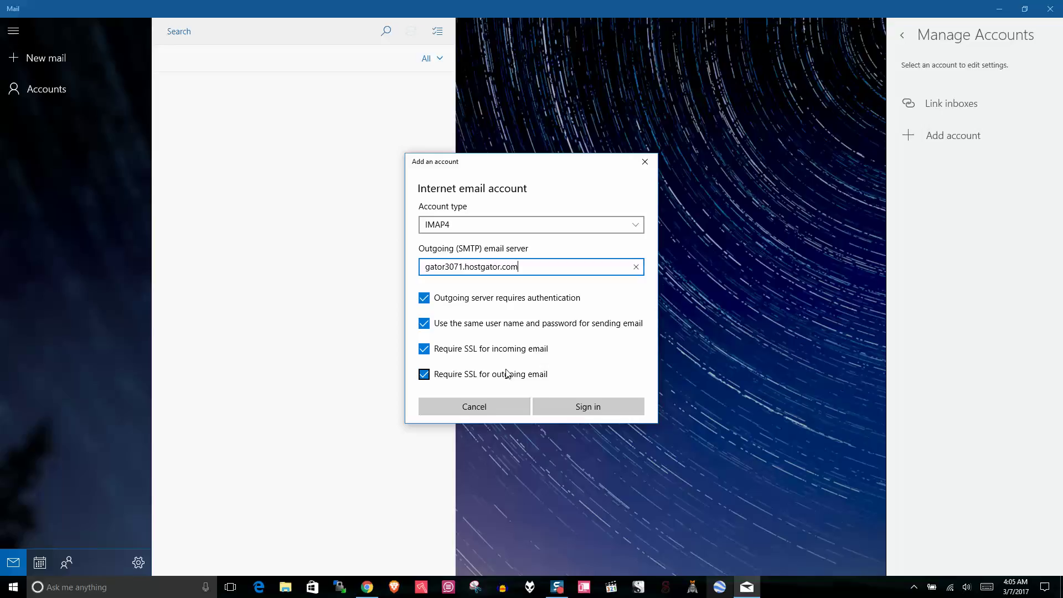
- Sign in and close the 'All done!' confirmation to reveal the Website Email inbox
click(560, 404)
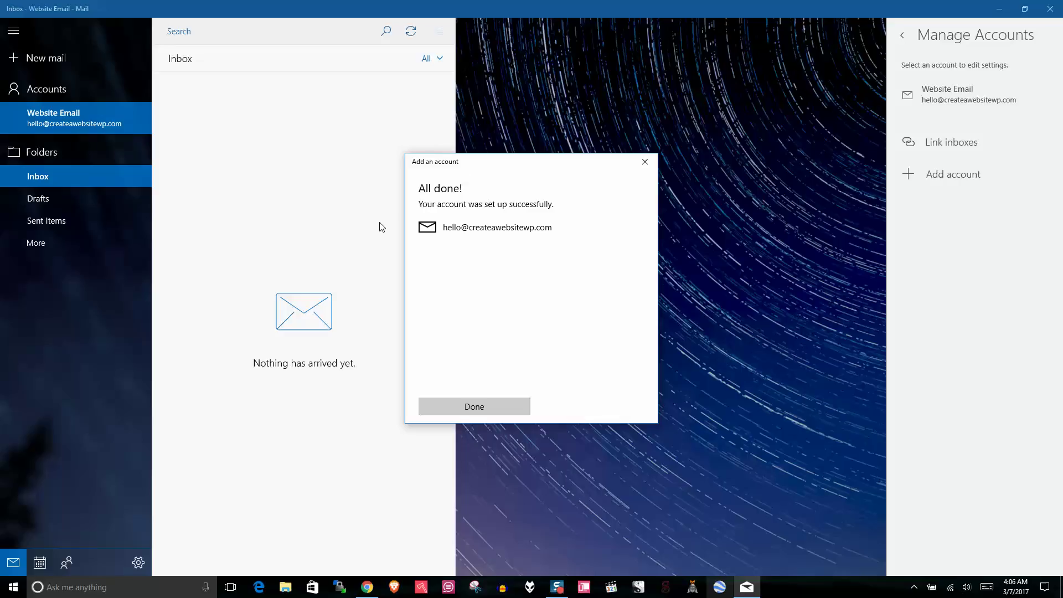
click(469, 406)
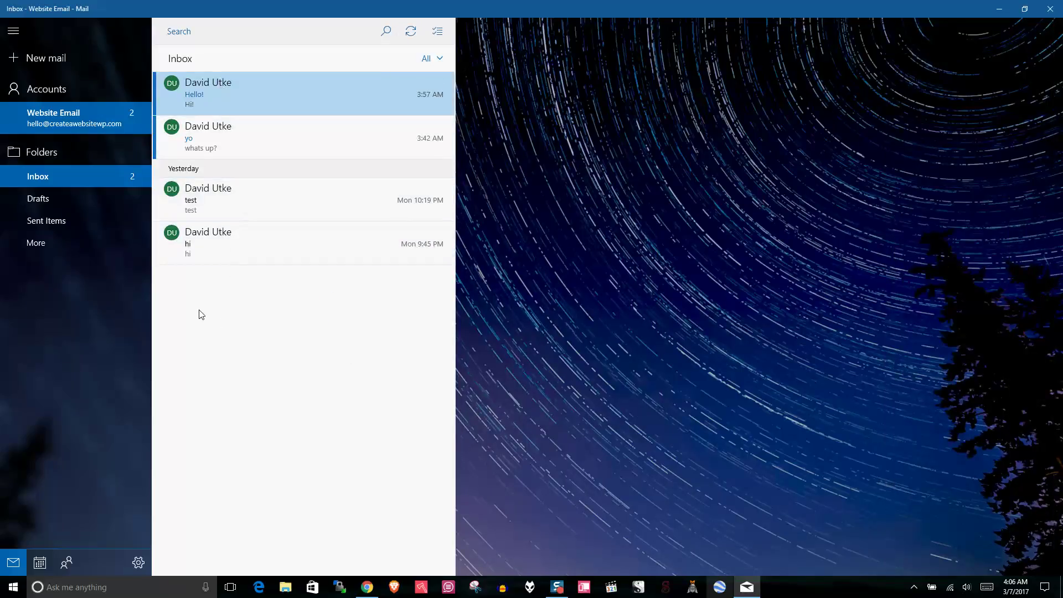
- Open a new Gmail message addressed to the website email account
click(369, 593)
click(55, 8)
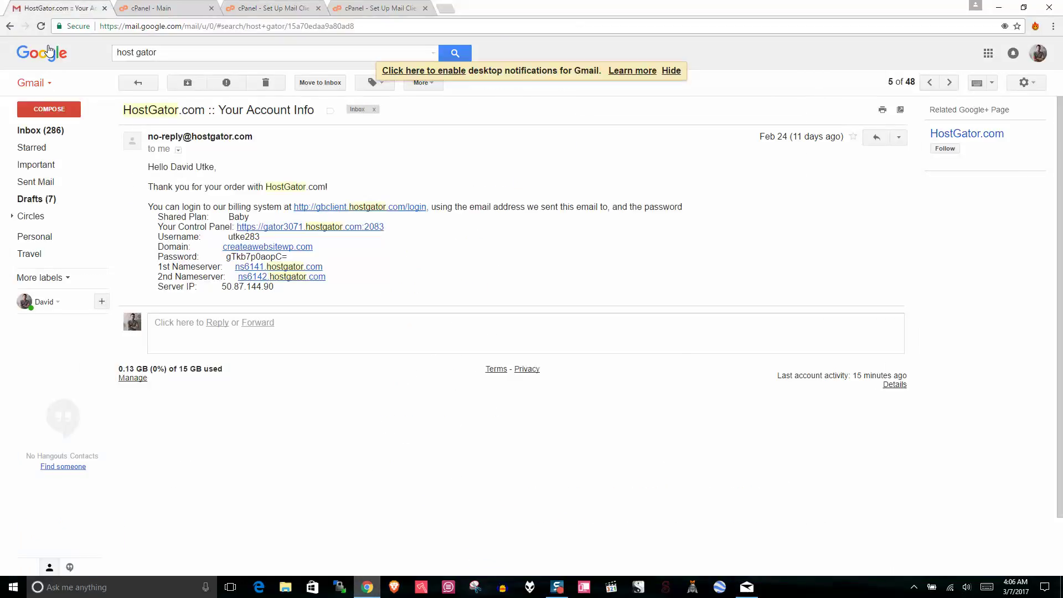
click(50, 109)
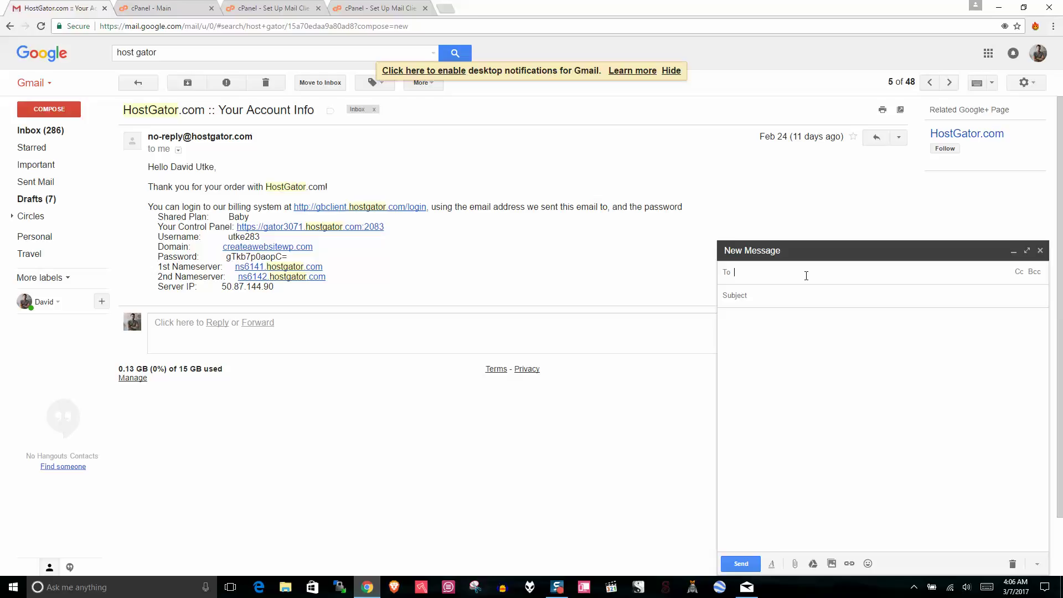
text(he)
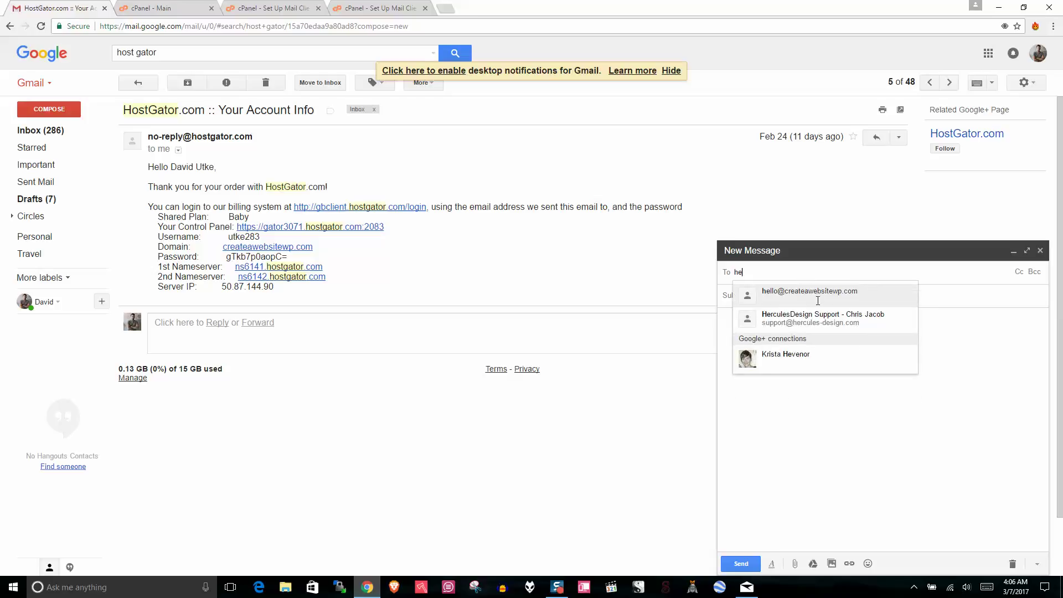
click(818, 299)
- Give it subject 'Hello' and body 'Hi!', then send it
click(788, 299)
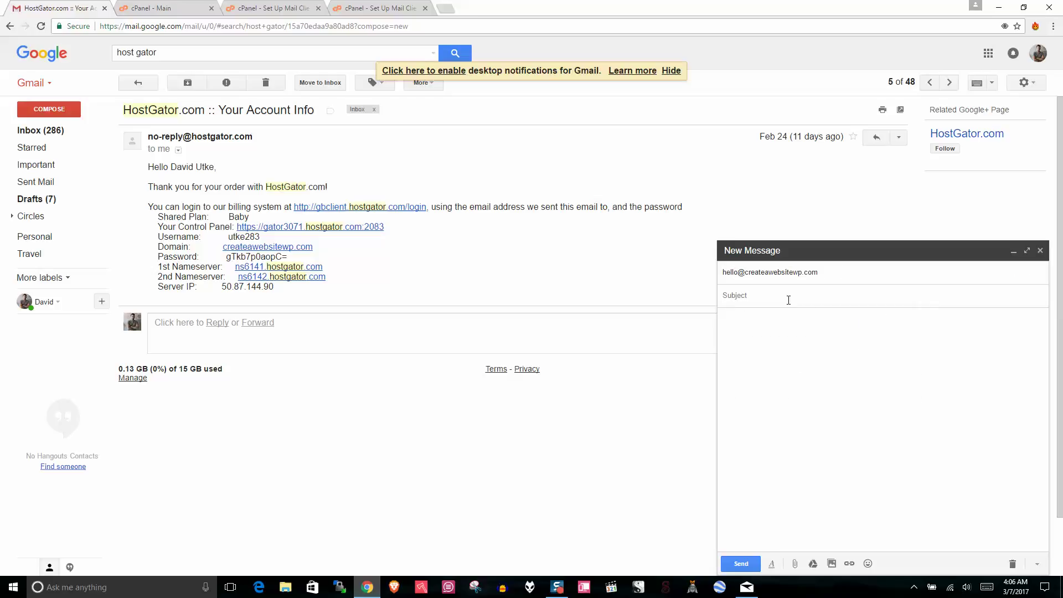
text(Hello)
click(776, 344)
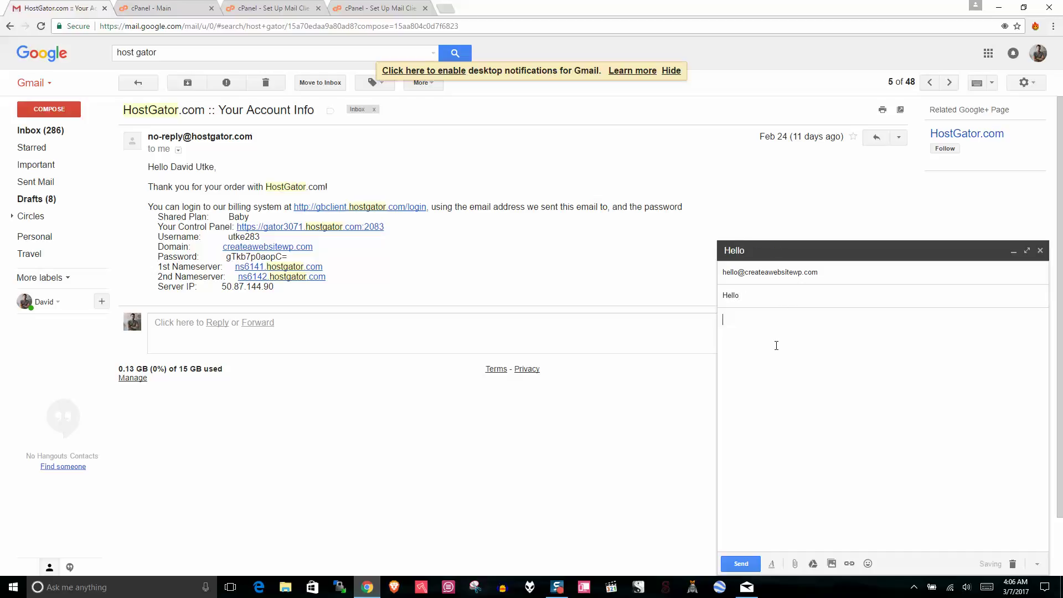
text(Hi!)
click(740, 563)
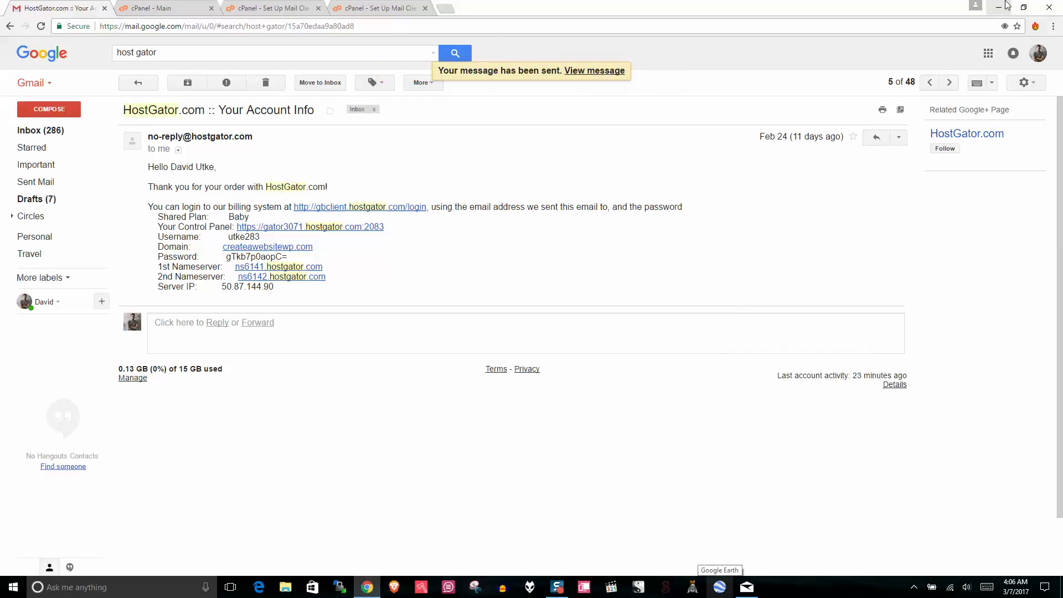
- Sync the Website Email inbox in Mail and open the 4:06 AM 'Hello' message from Gmail showing 'Hi!'
click(744, 585)
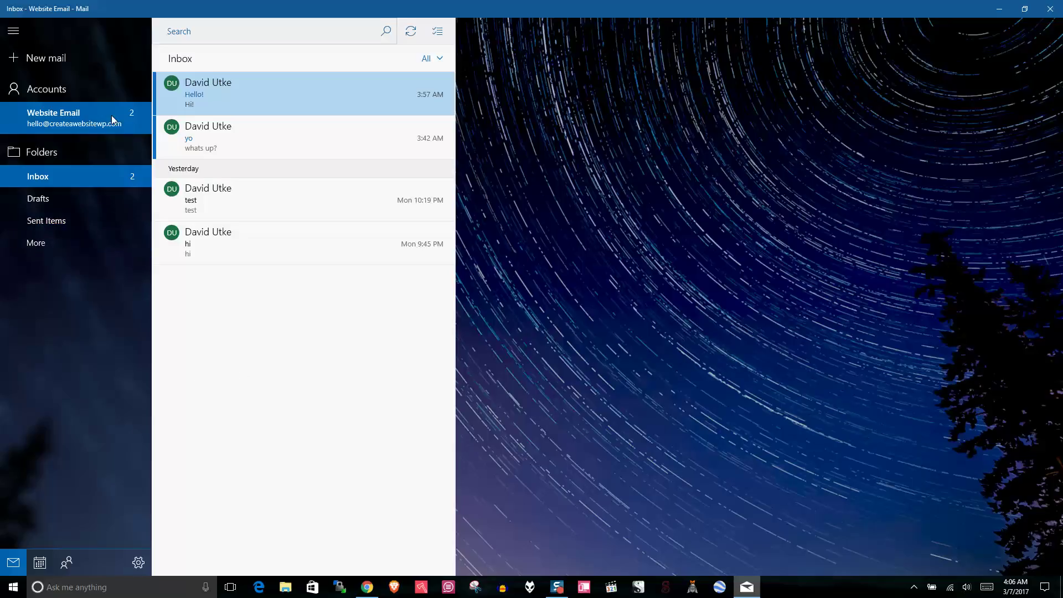
click(410, 35)
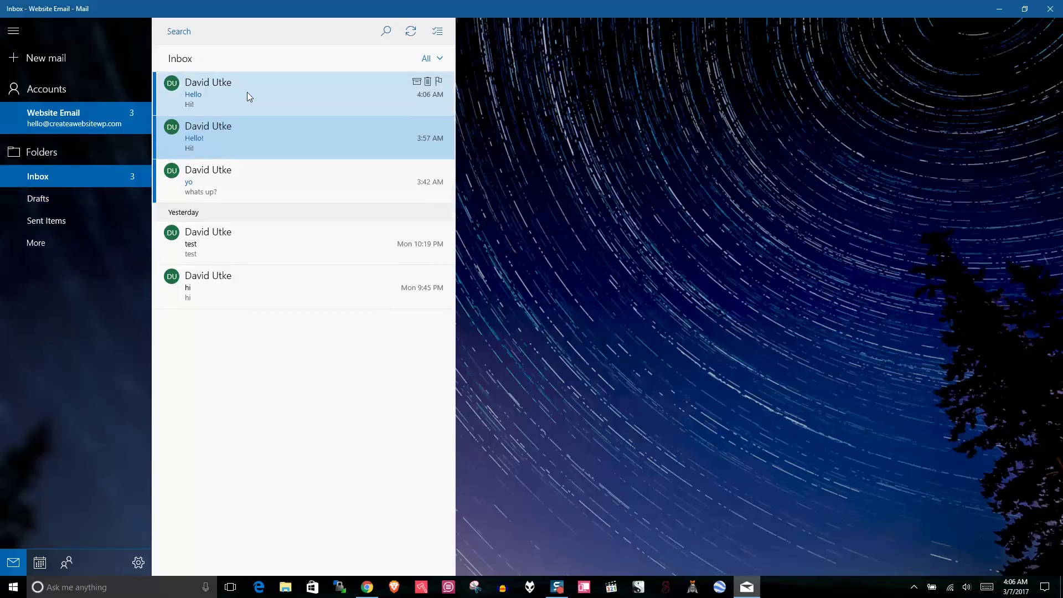
click(252, 95)
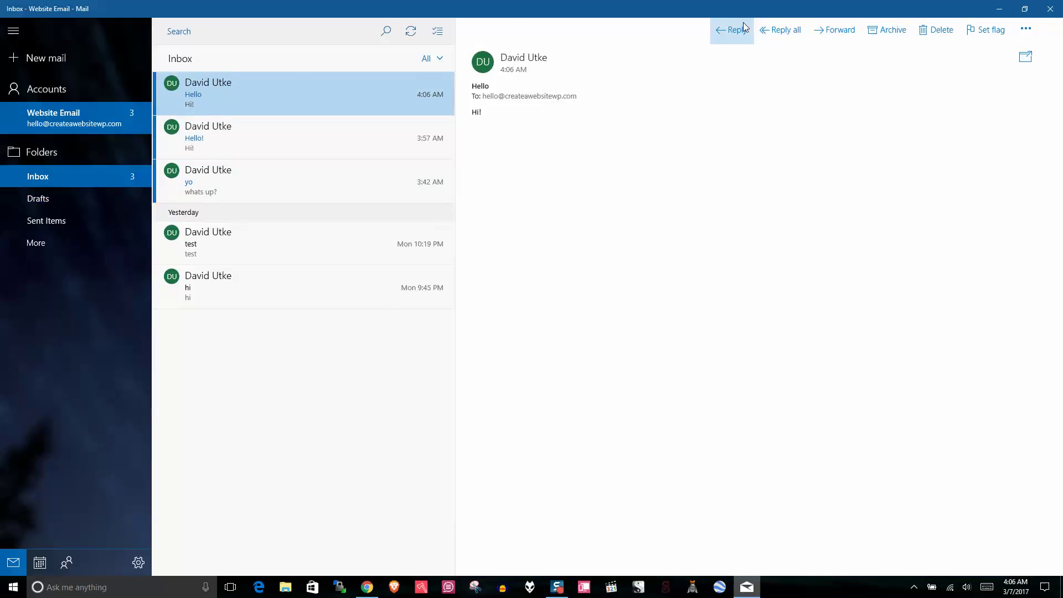